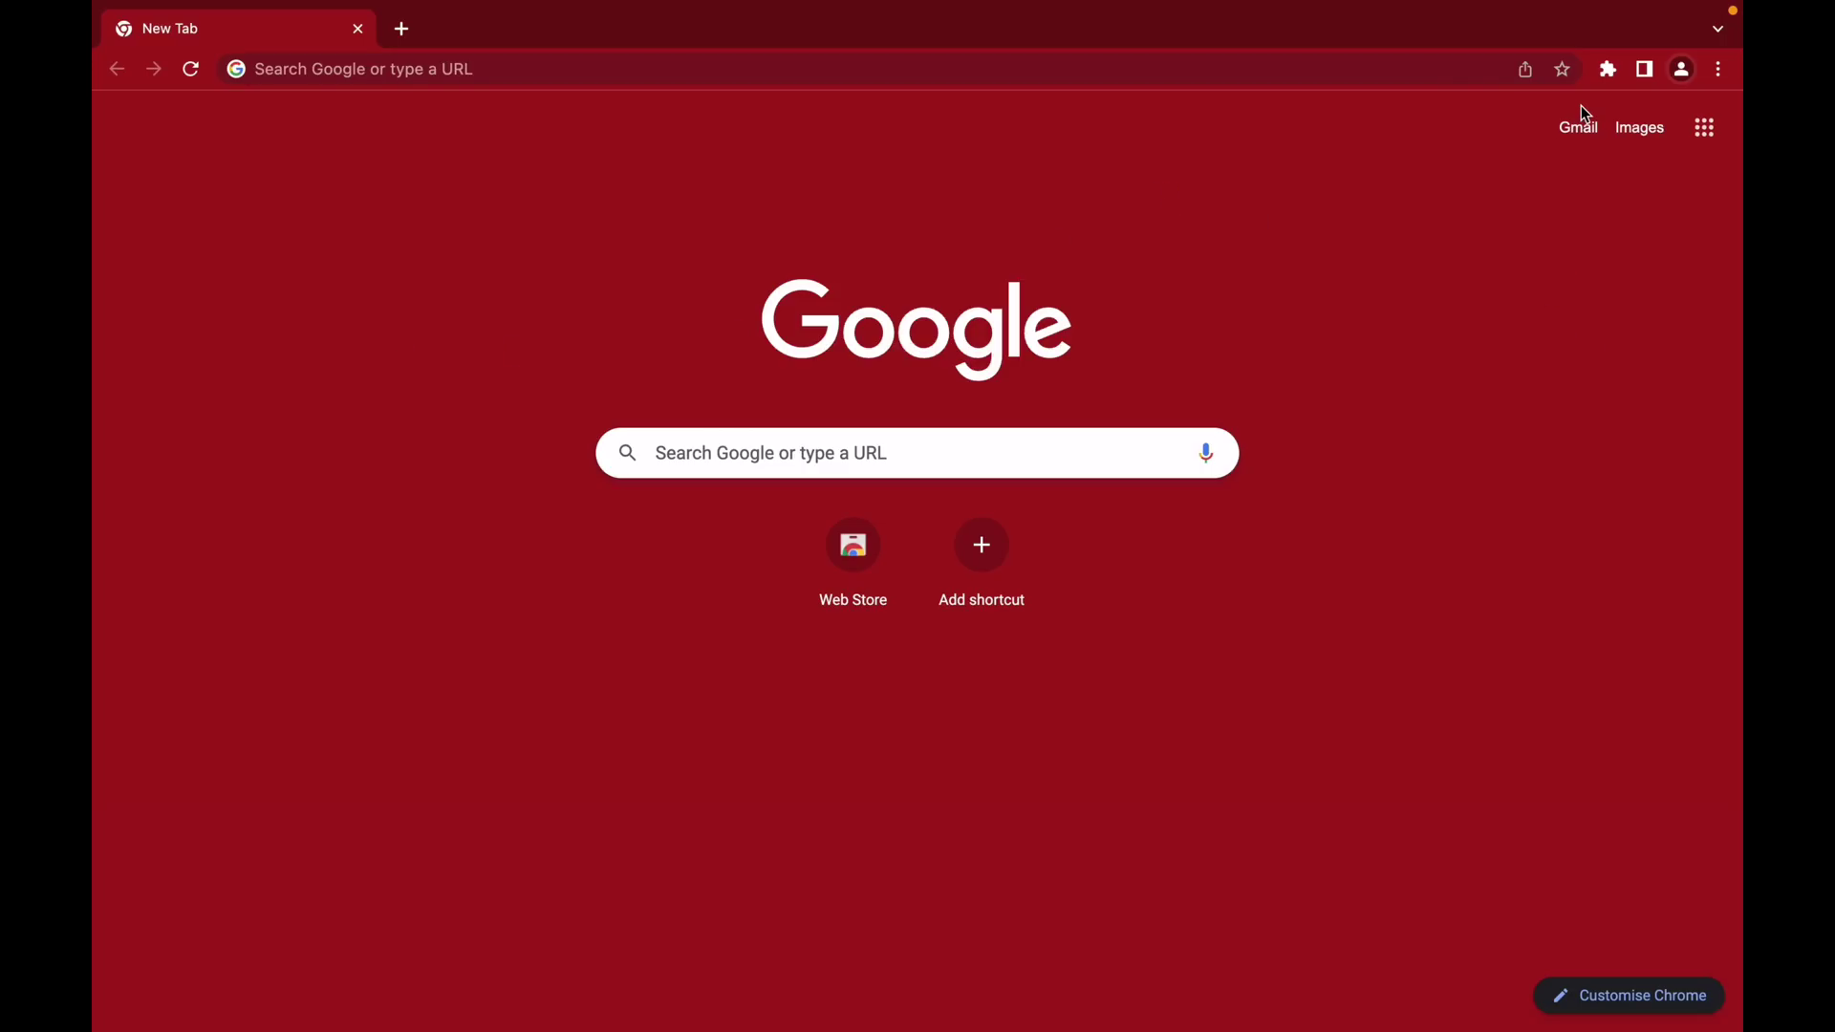
# Open the Free VPN (VeePN) extension and get through onboarding on the free plan
pyautogui.click(1609, 70)
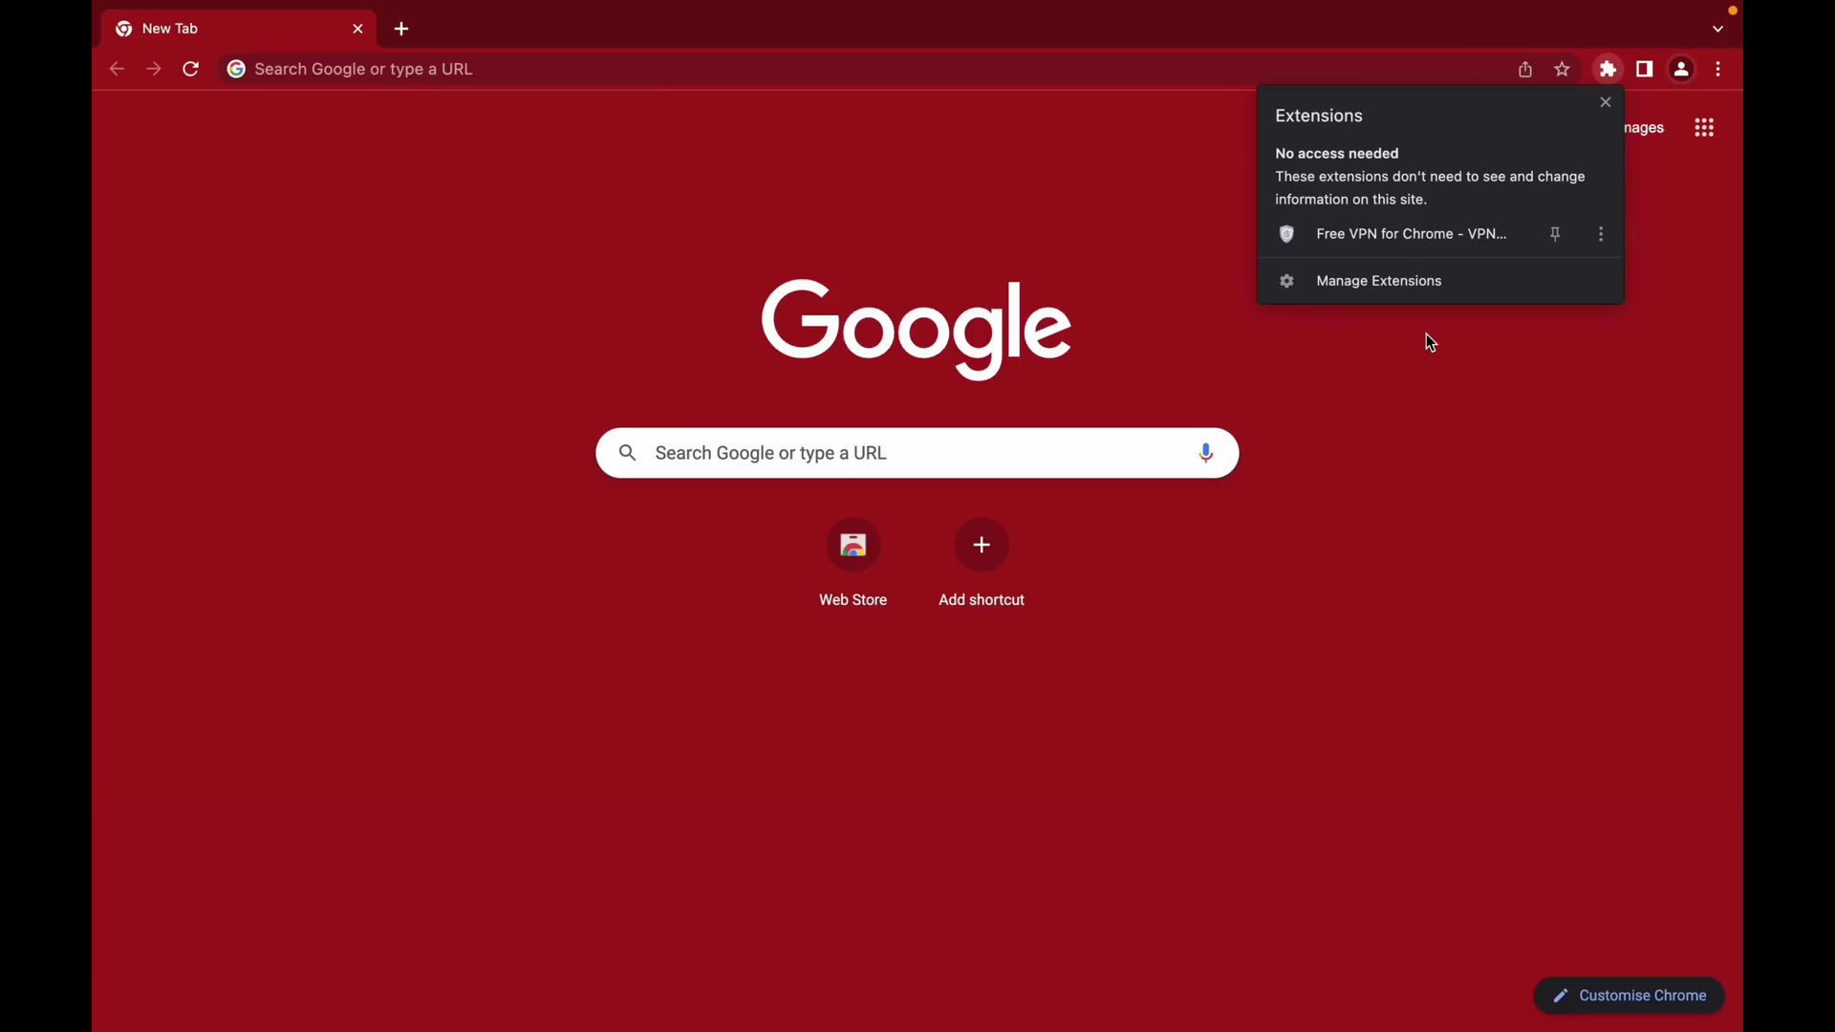
pyautogui.click(1419, 234)
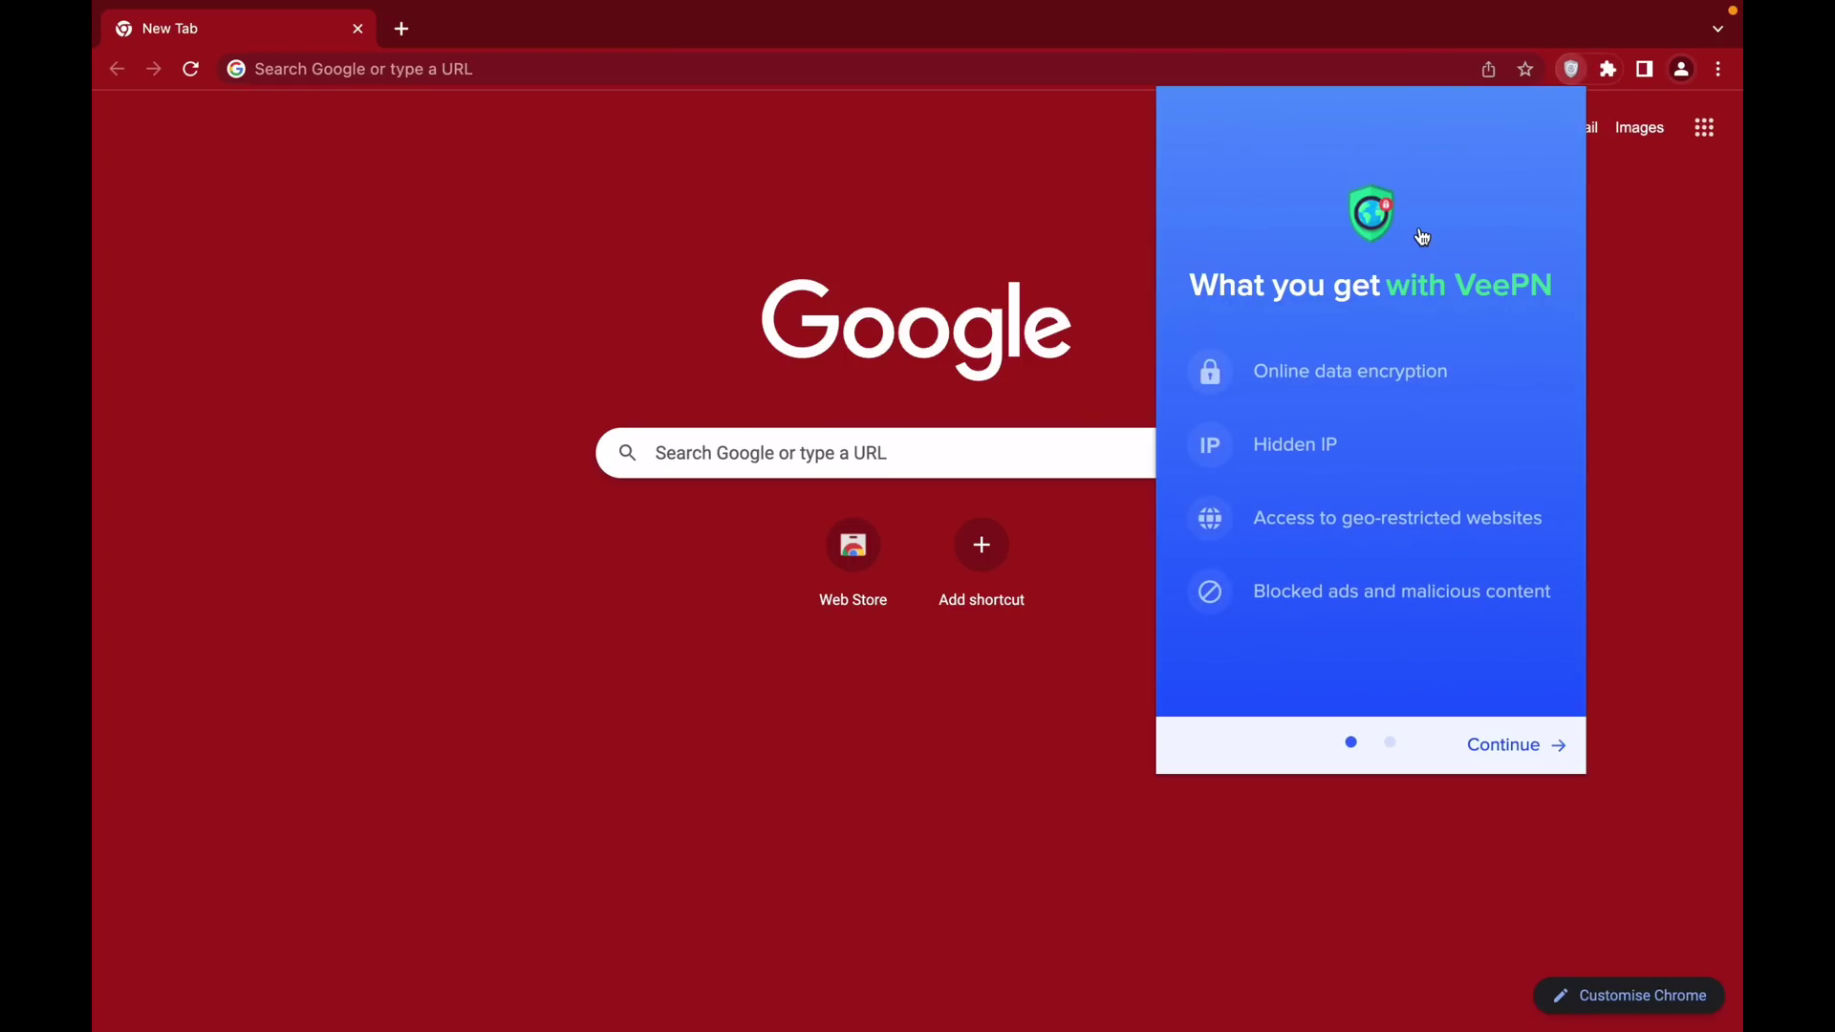
pyautogui.click(1558, 748)
pyautogui.click(1532, 748)
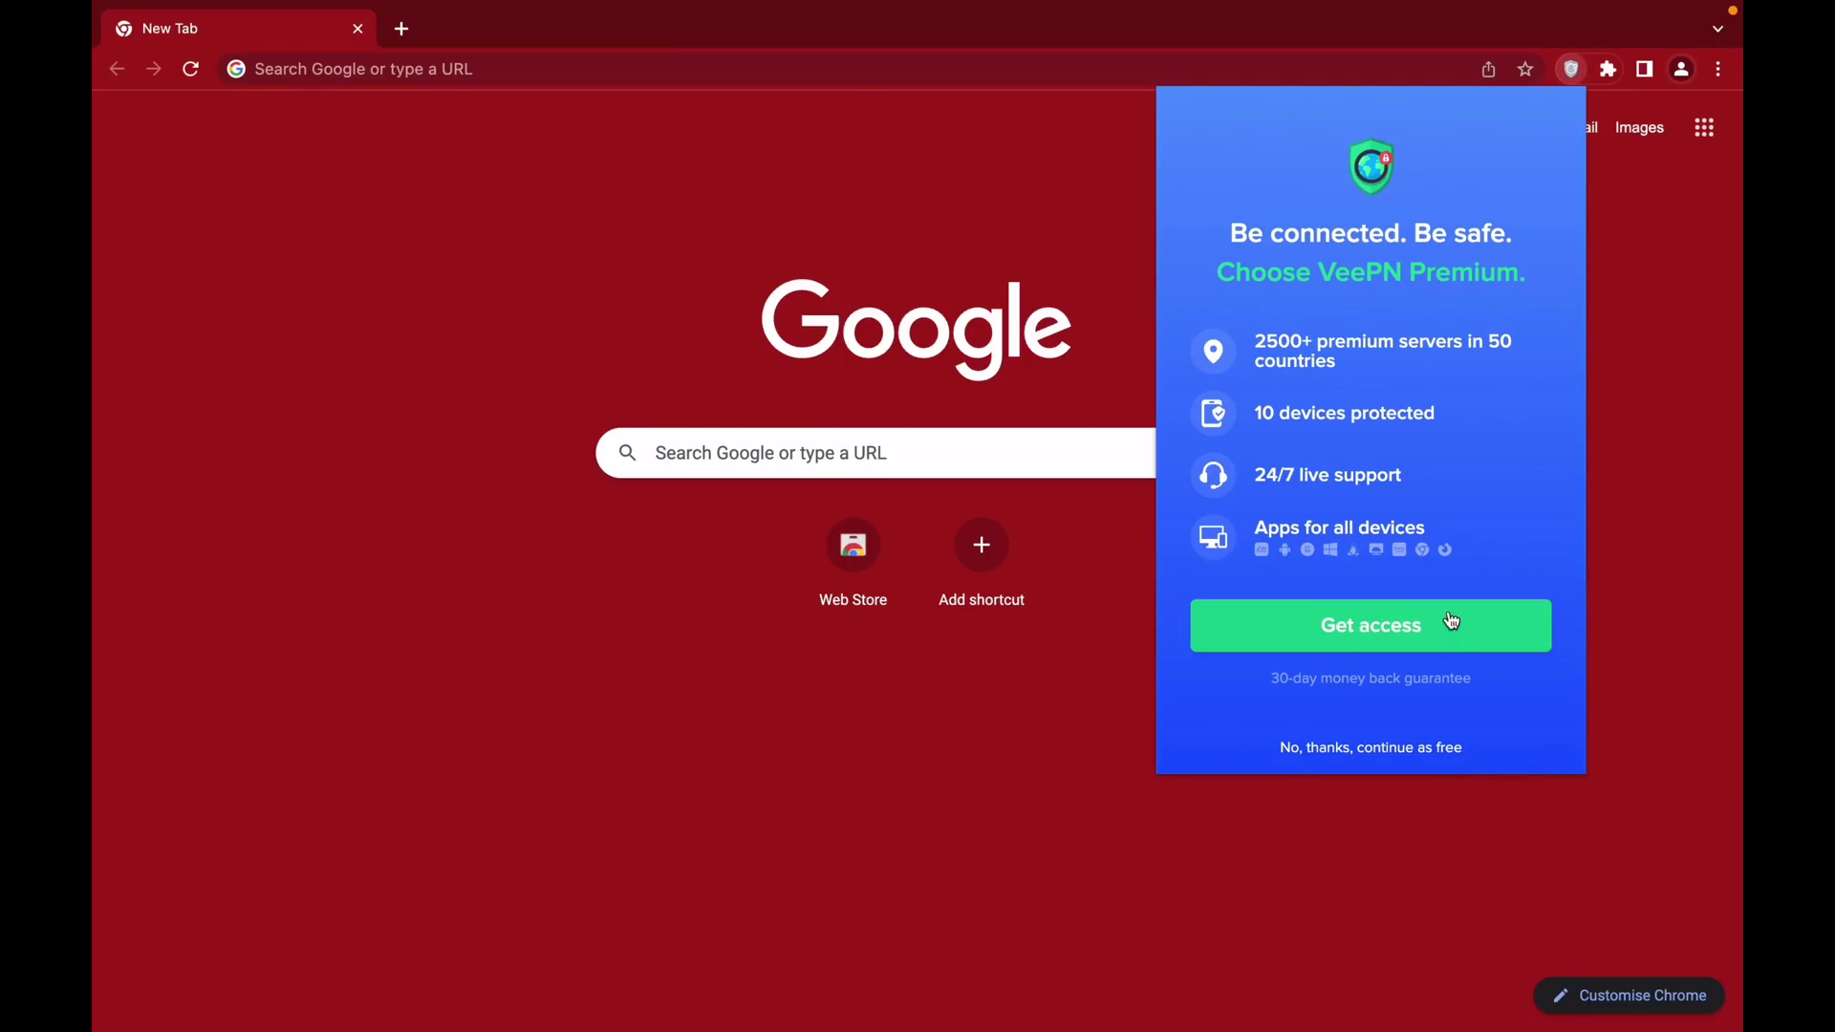
pyautogui.click(1380, 753)
# Connect VeePN through the free London, UK server
pyautogui.click(1391, 521)
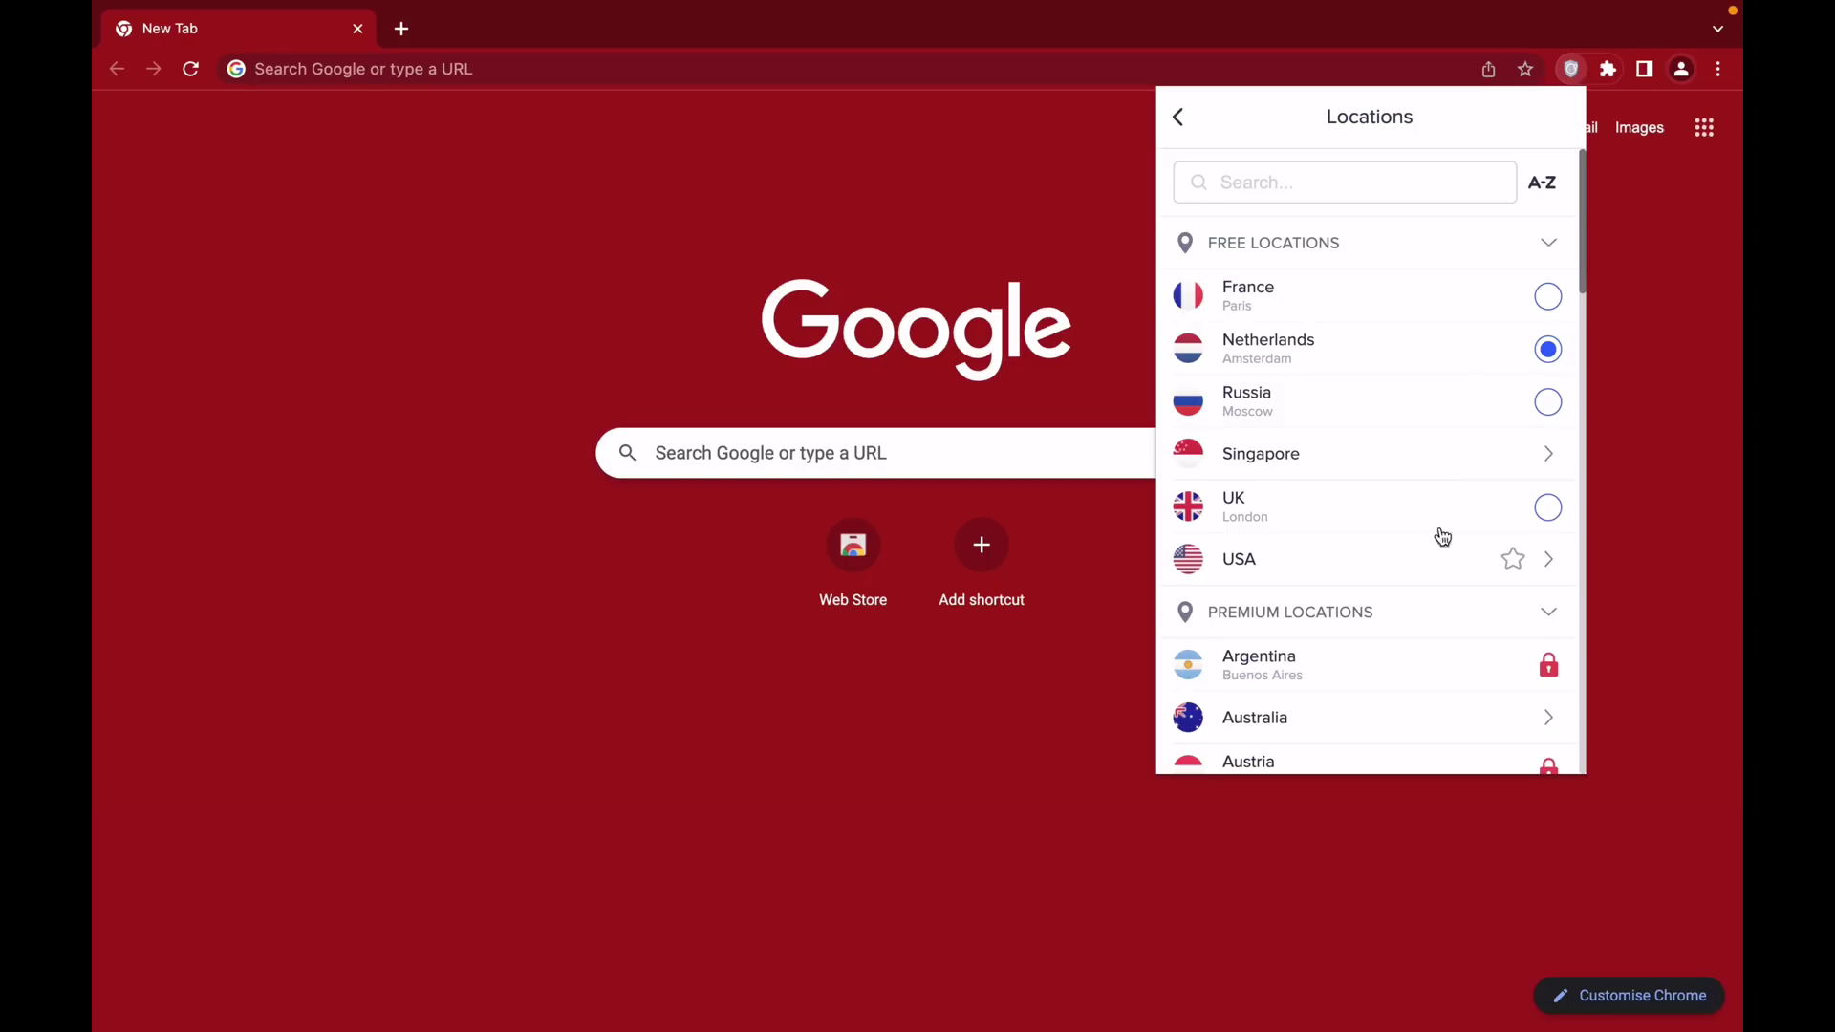
pyautogui.click(1368, 506)
pyautogui.click(1377, 358)
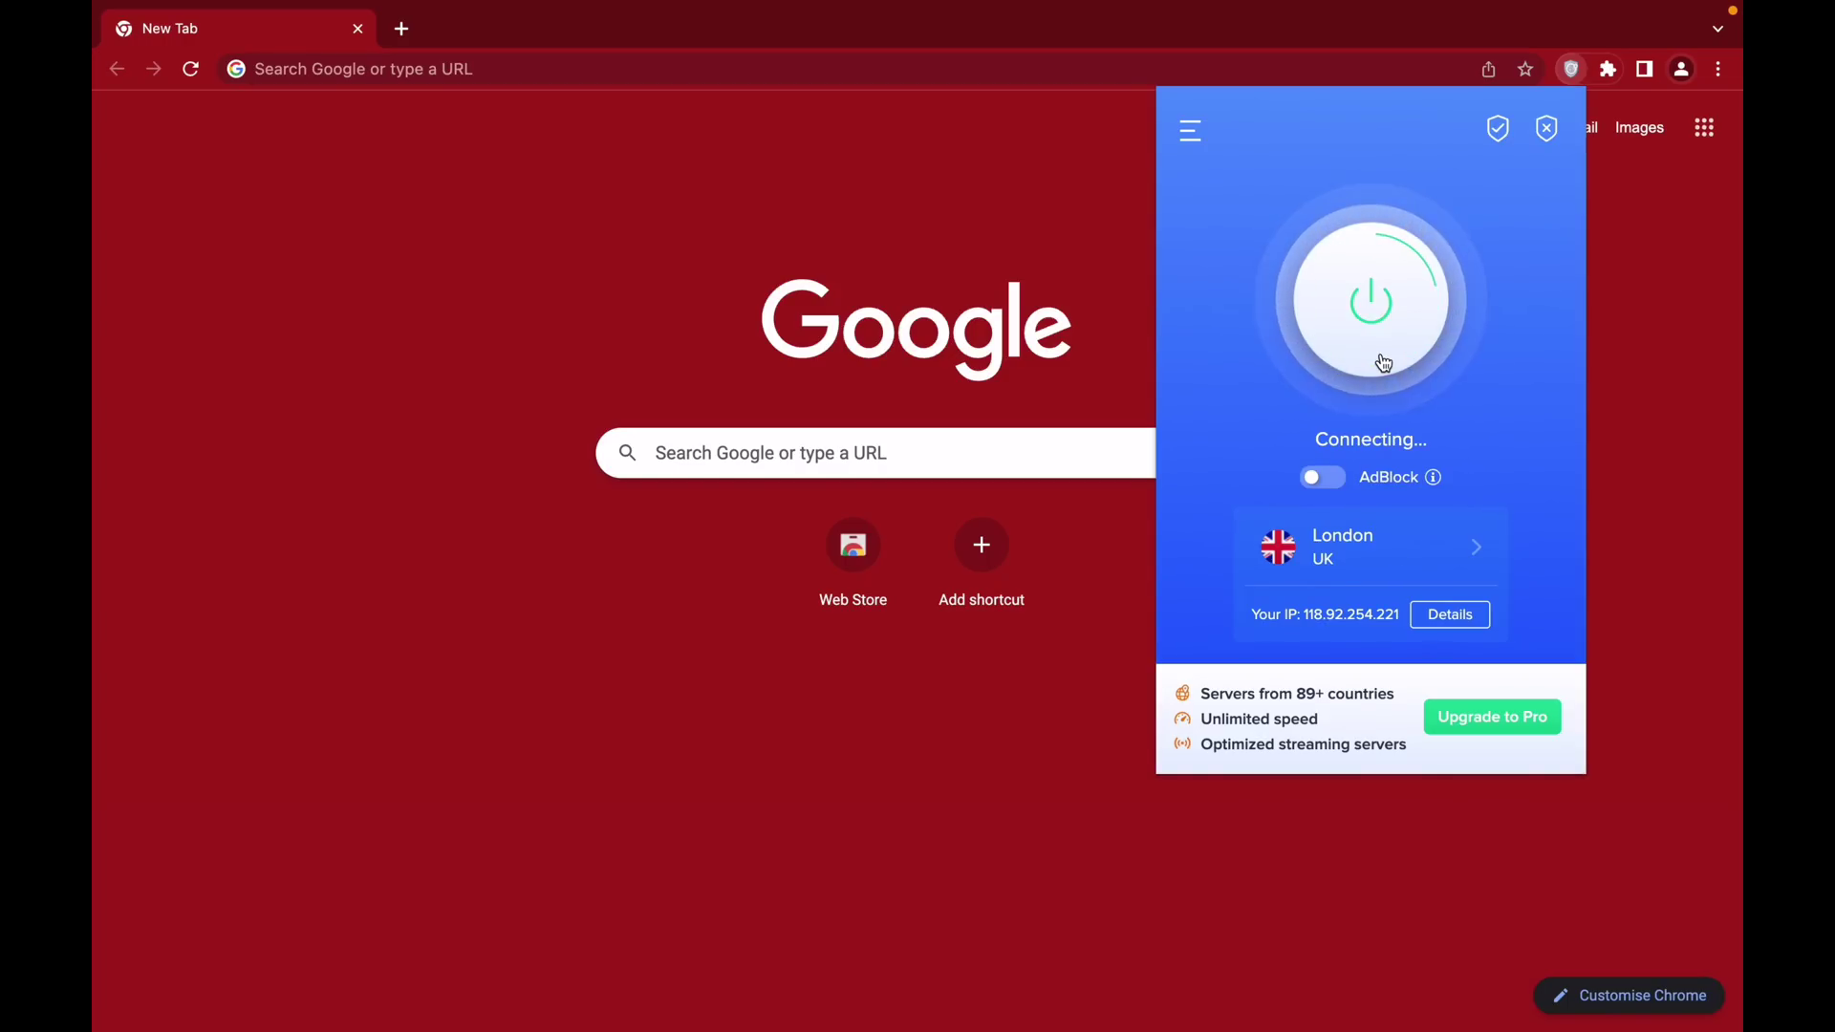
pyautogui.click(450, 73)
# Search Google for 'geforce now games', accept cookies, and open NVIDIA's GeForce NOW games result
pyautogui.write('gefo')
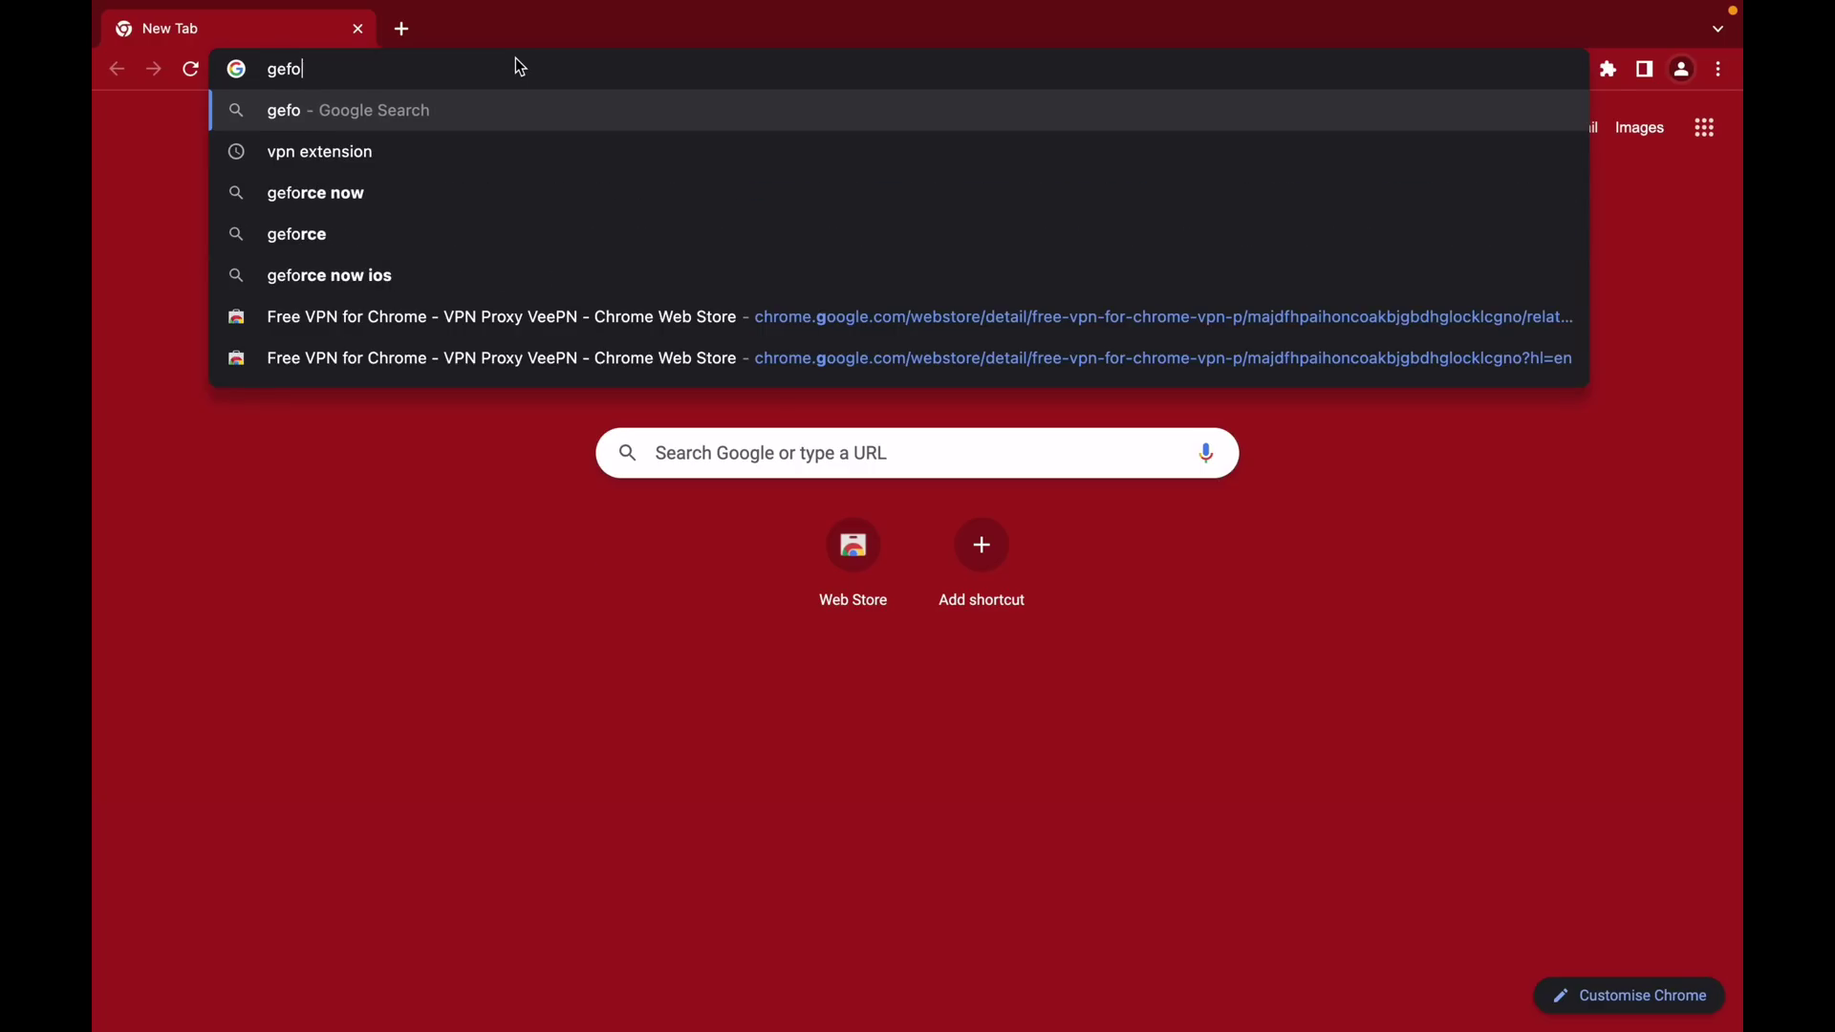
pyautogui.write('rce now gam')
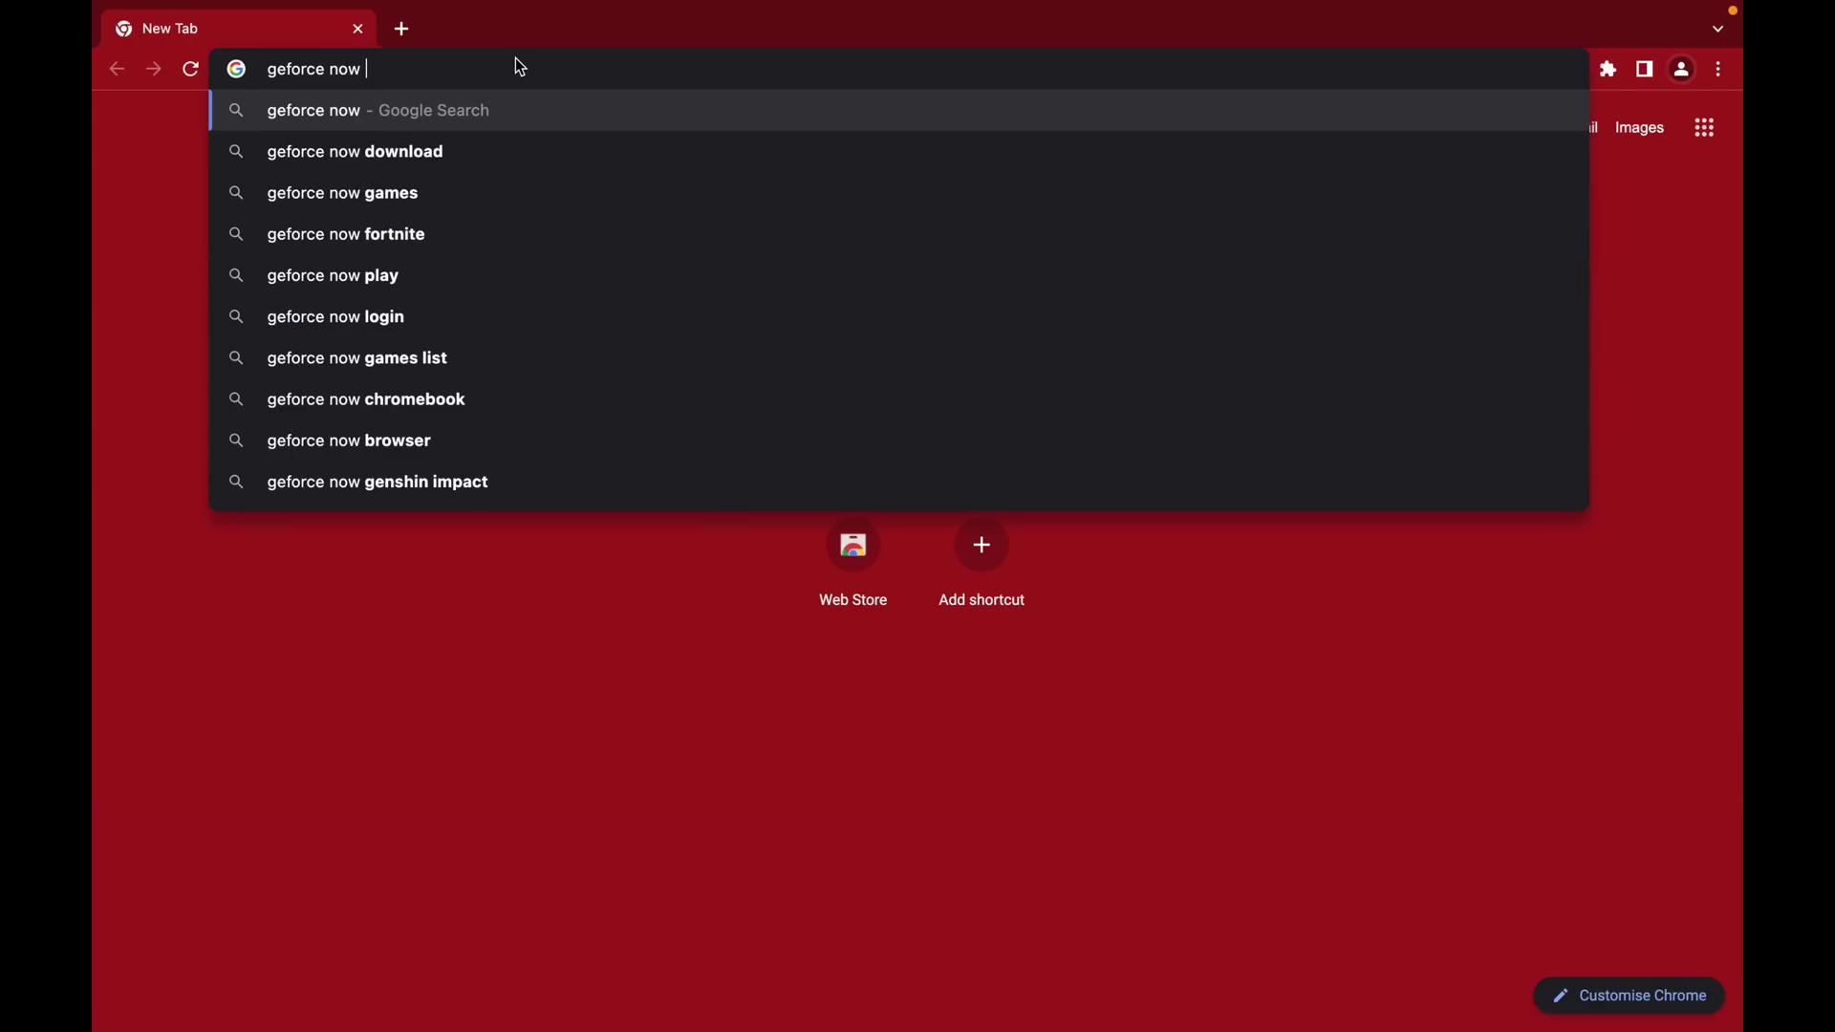
pyautogui.write('es')
pyautogui.press('Return')
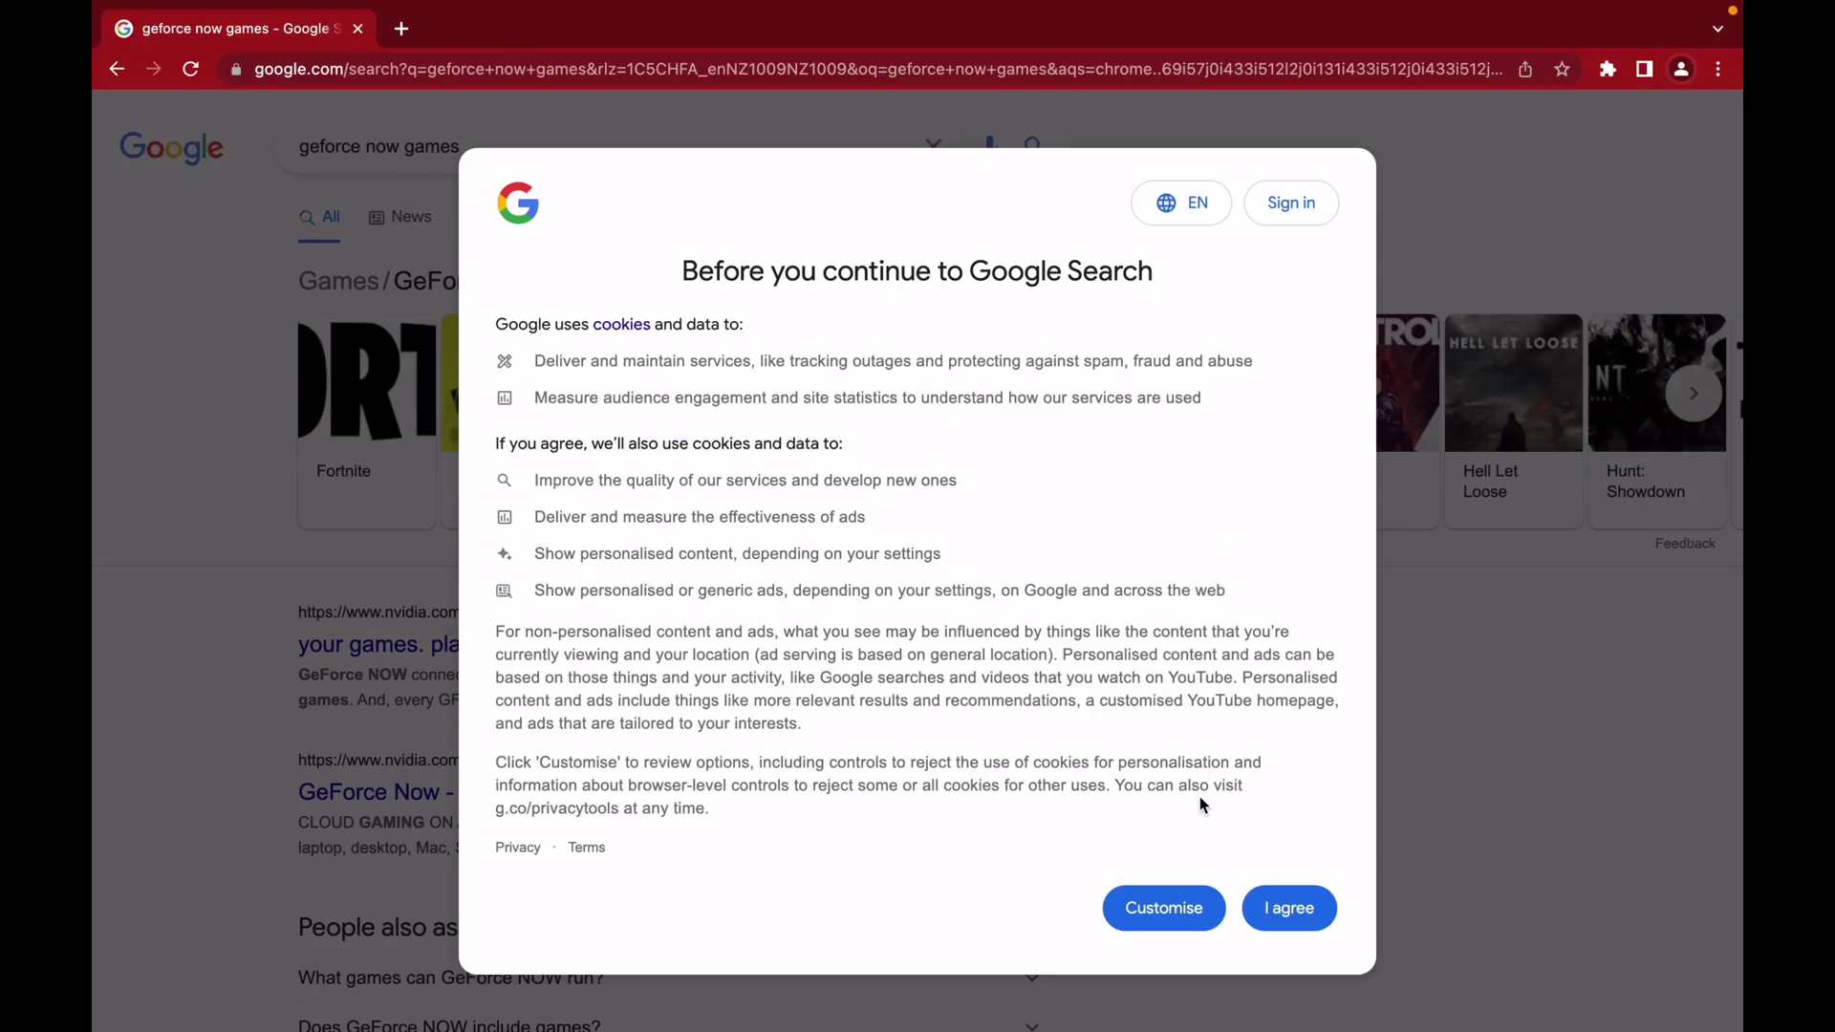
pyautogui.click(1284, 909)
pyautogui.scroll(-1, 1049, 743)
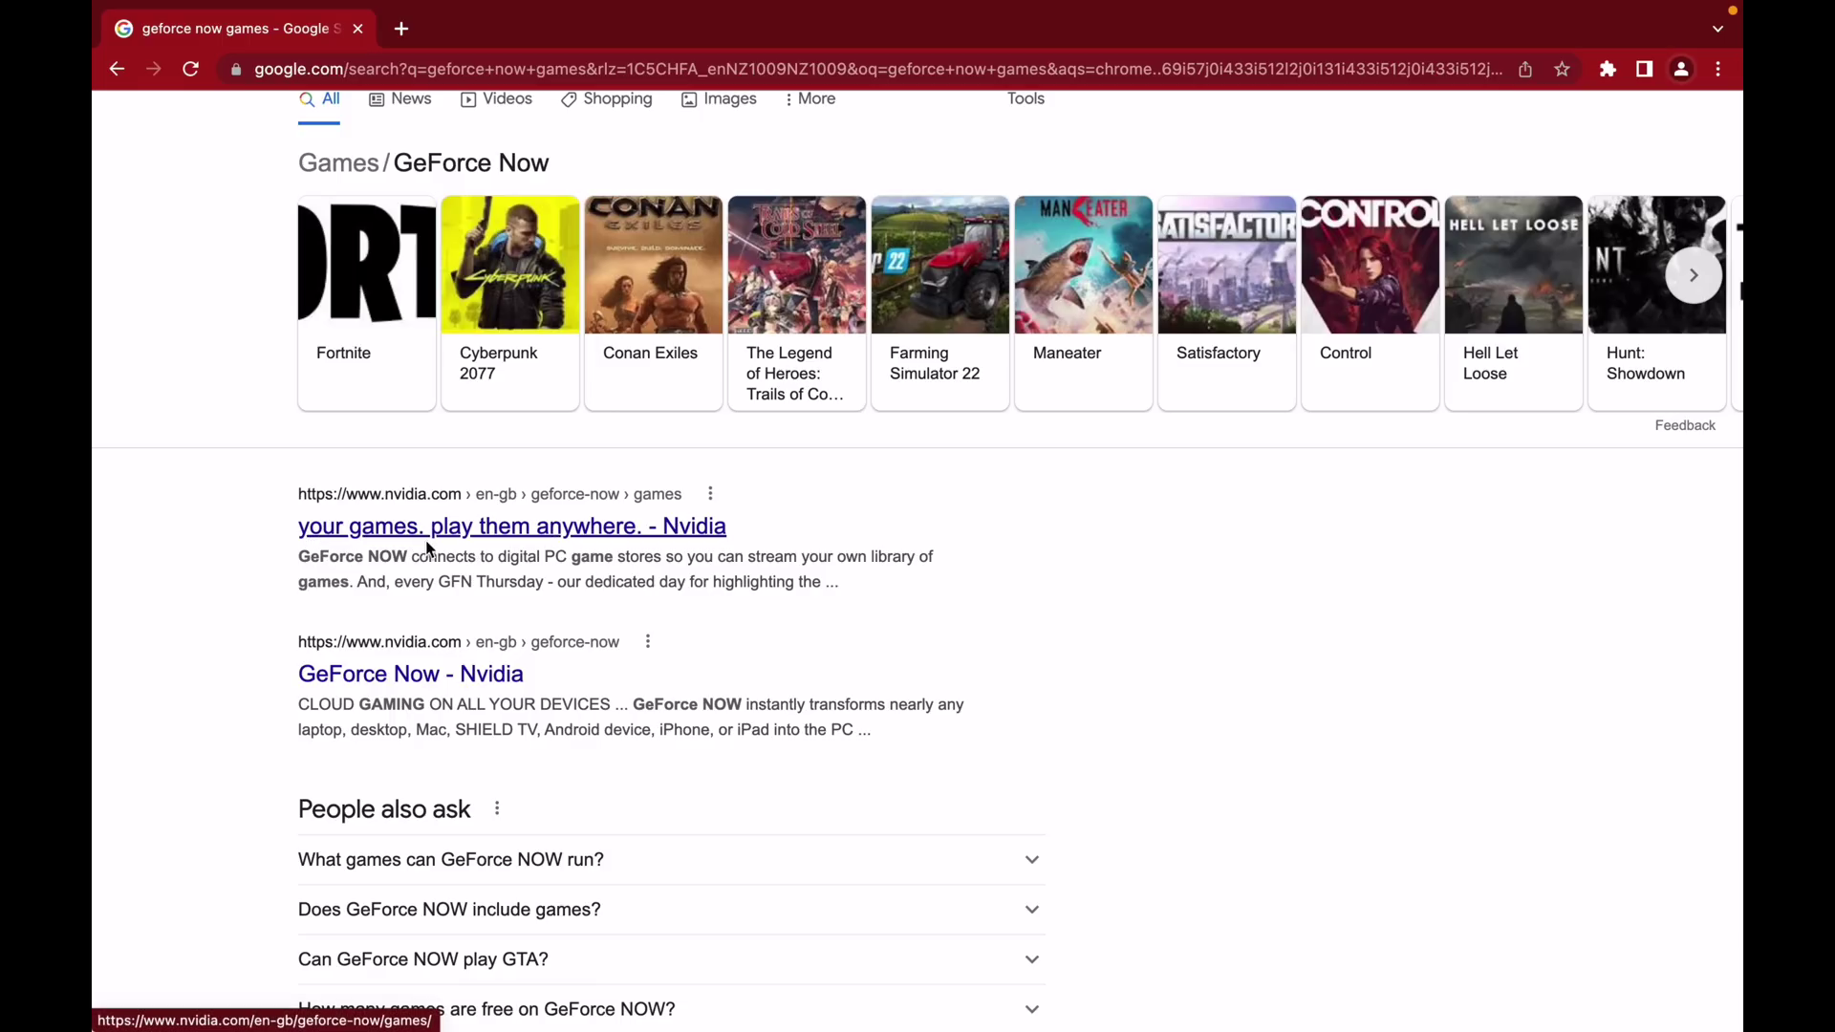
pyautogui.click(657, 504)
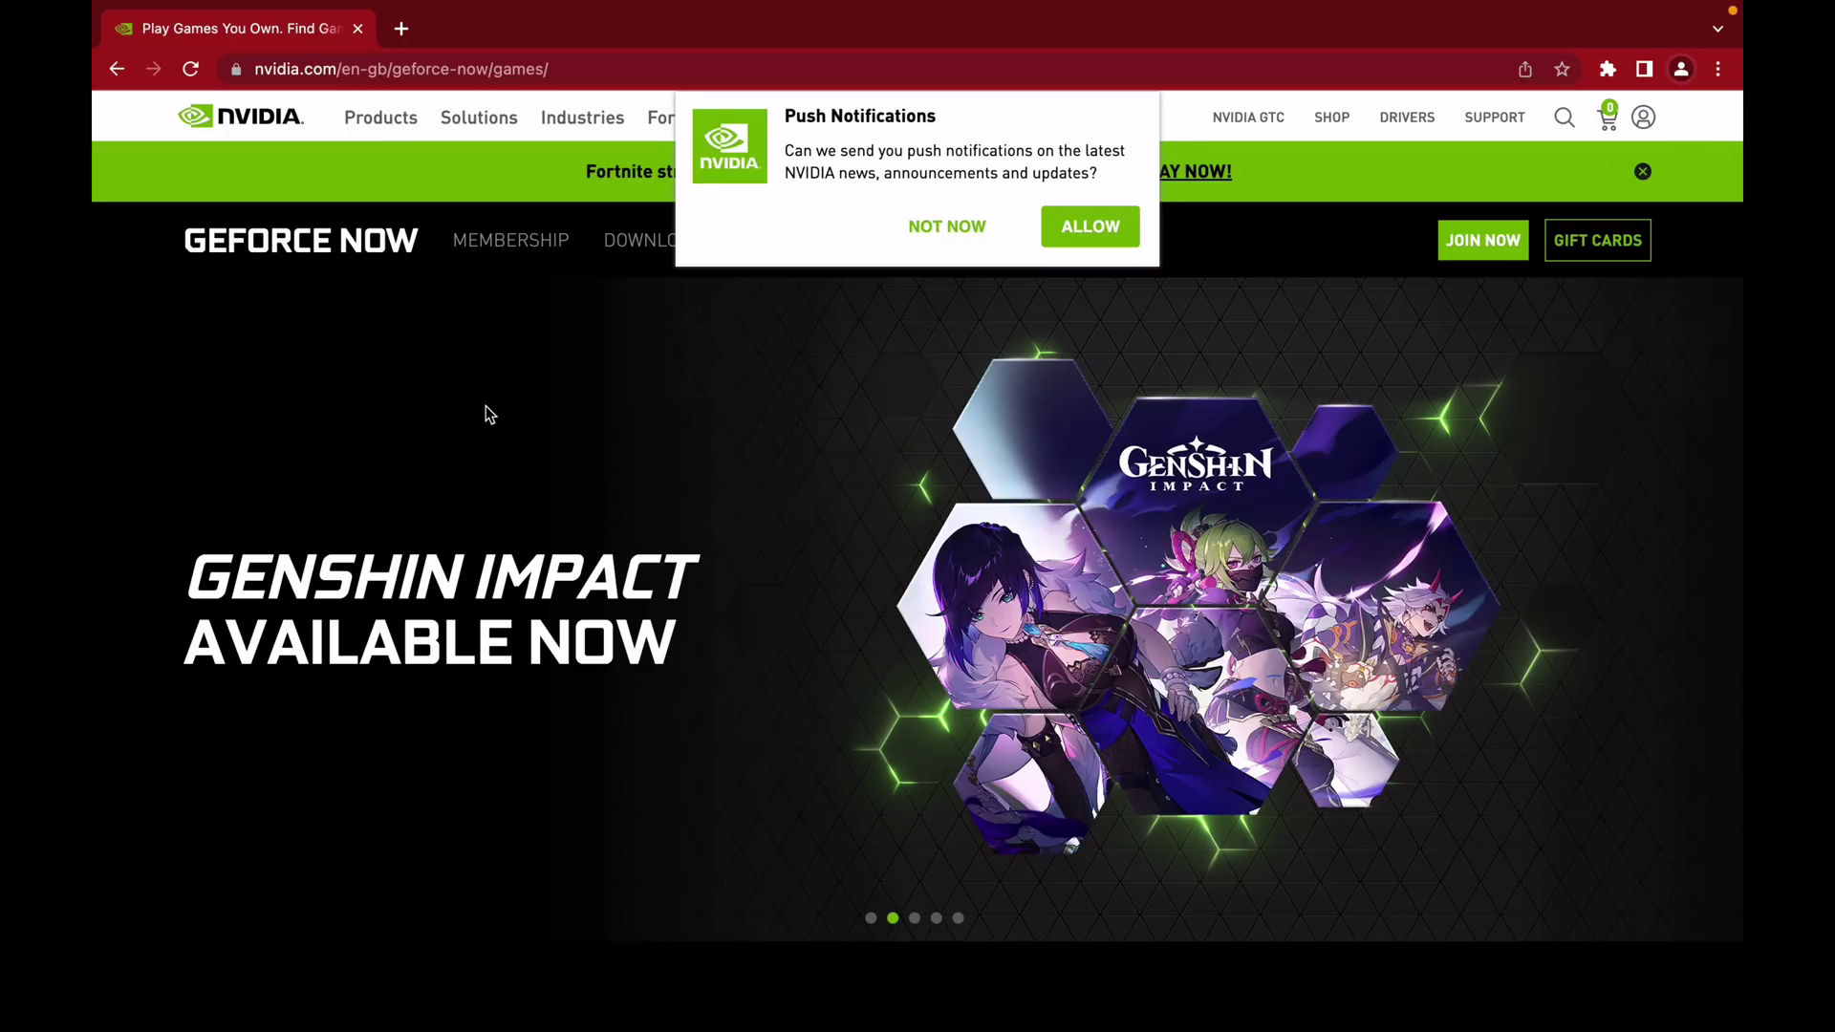
# Decline notifications and go to the membership plans: Free £0, Priority £8.99, RTX 3080 £17.99
pyautogui.click(956, 225)
pyautogui.scroll(-4, 878, 578)
pyautogui.scroll(-2, 878, 577)
pyautogui.scroll(6, 877, 578)
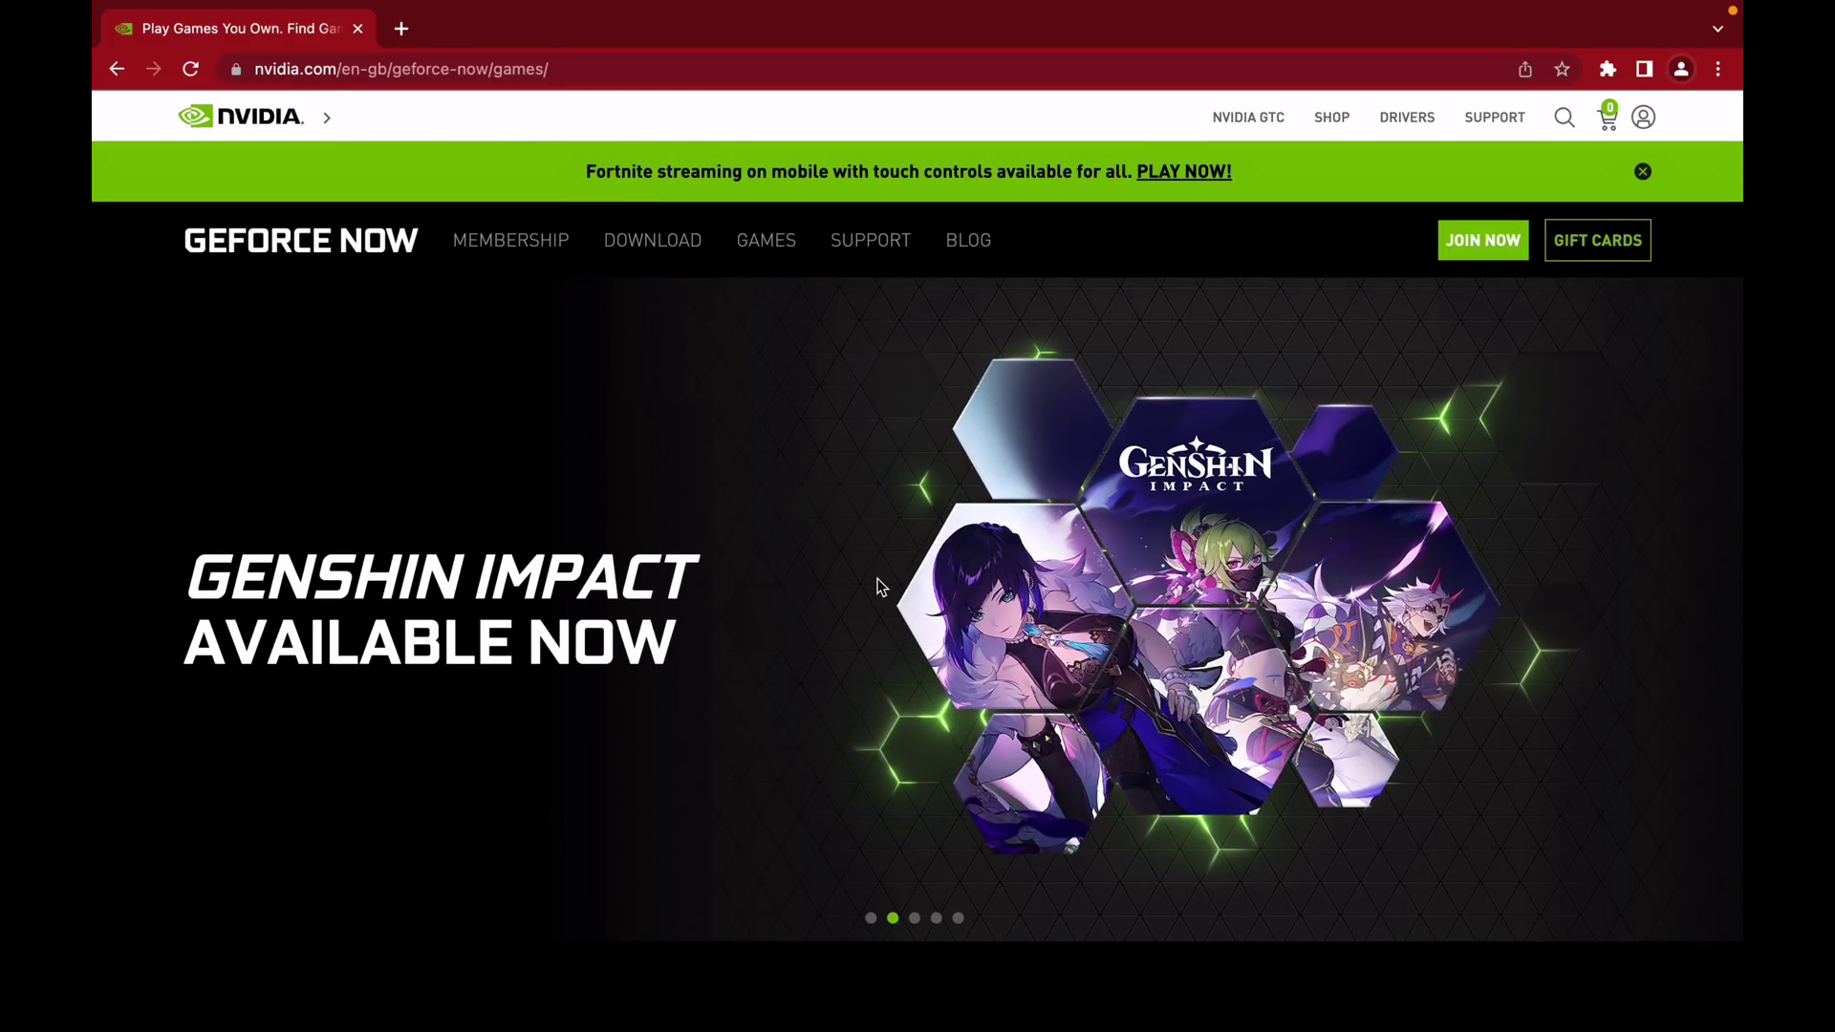
pyautogui.scroll(-5, 877, 585)
pyautogui.scroll(-4, 877, 577)
pyautogui.scroll(9, 877, 577)
pyautogui.click(1468, 261)
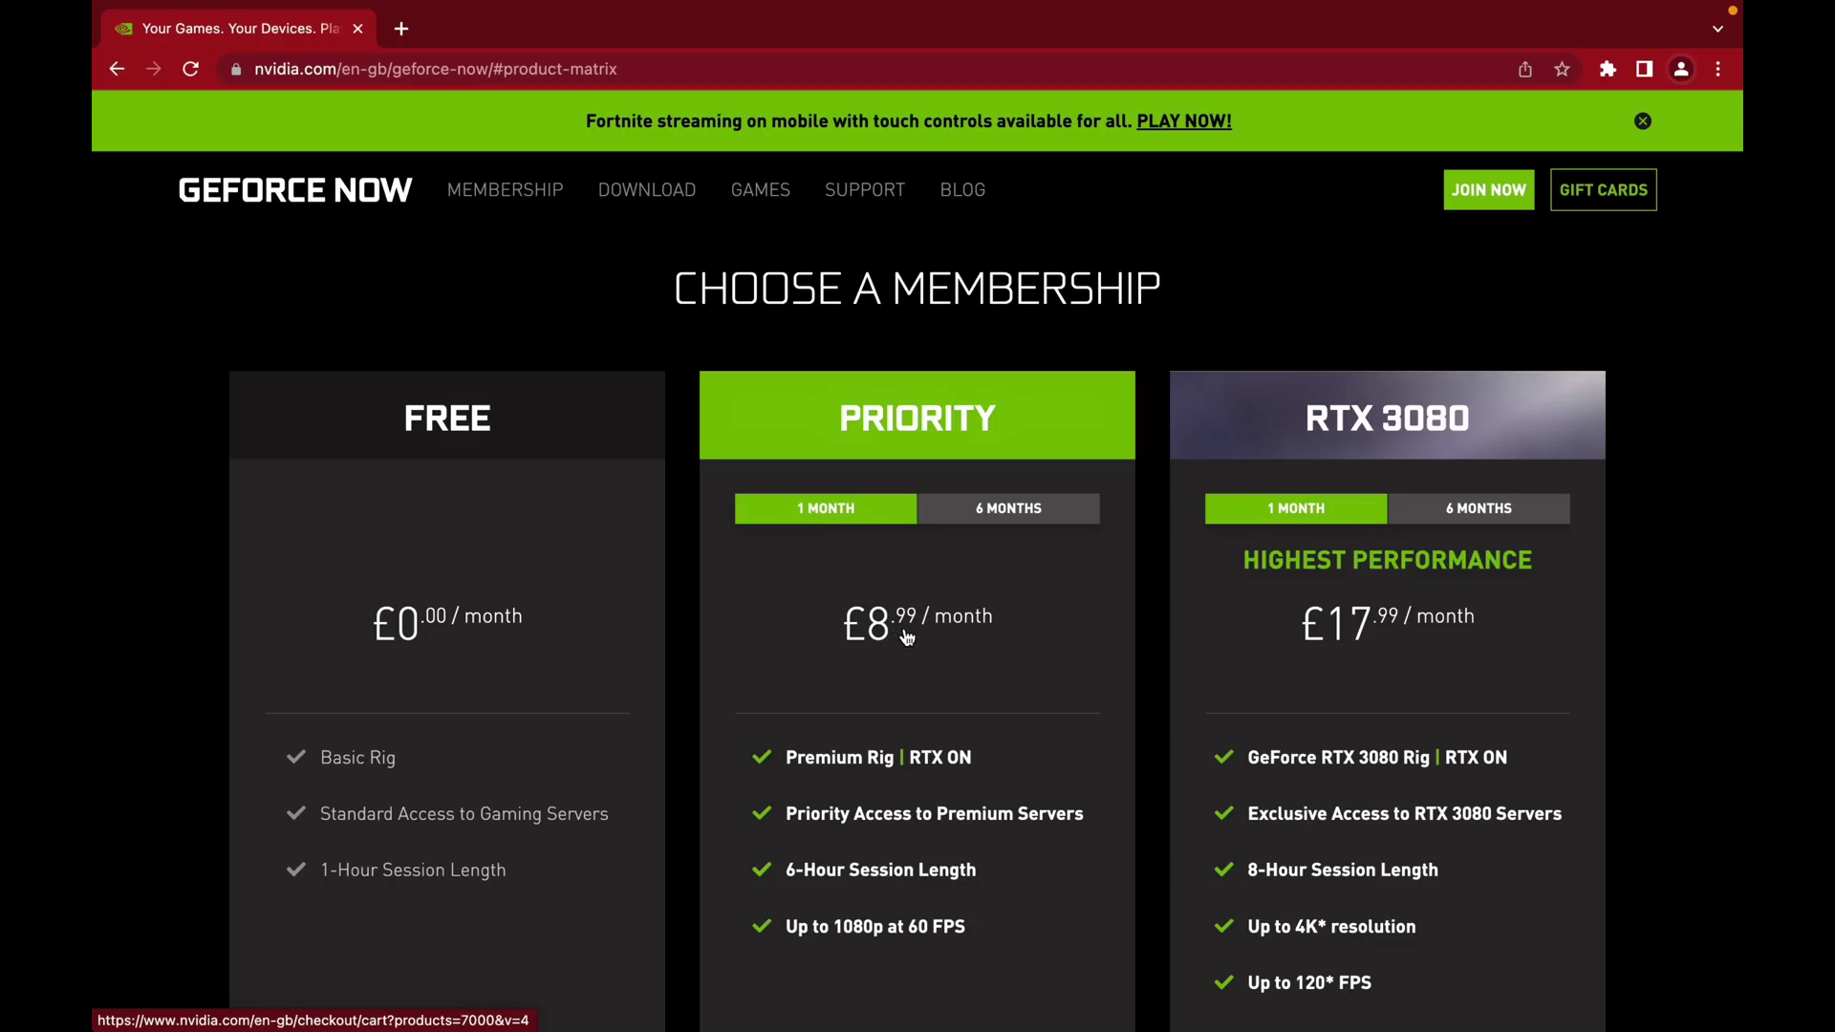
pyautogui.scroll(-2, 459, 678)
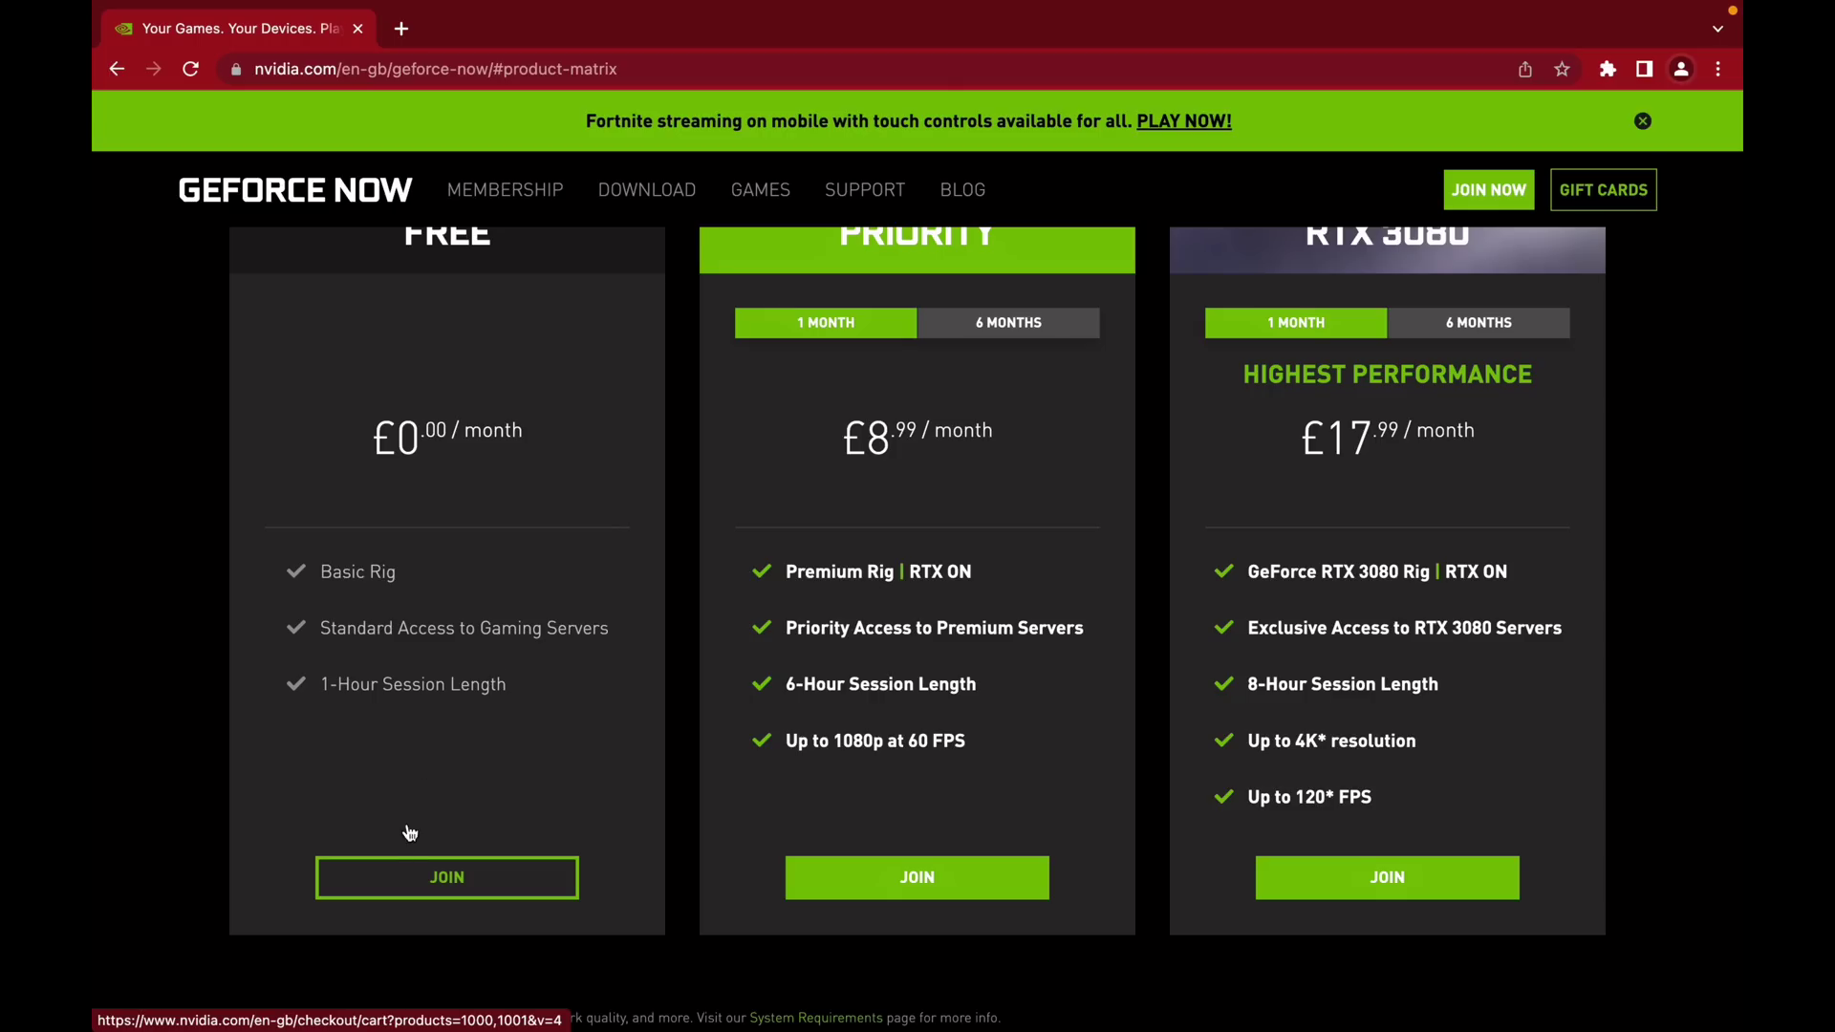
# Join the Free tier, sign in with the account e-mail, and skip extra account security
pyautogui.click(398, 885)
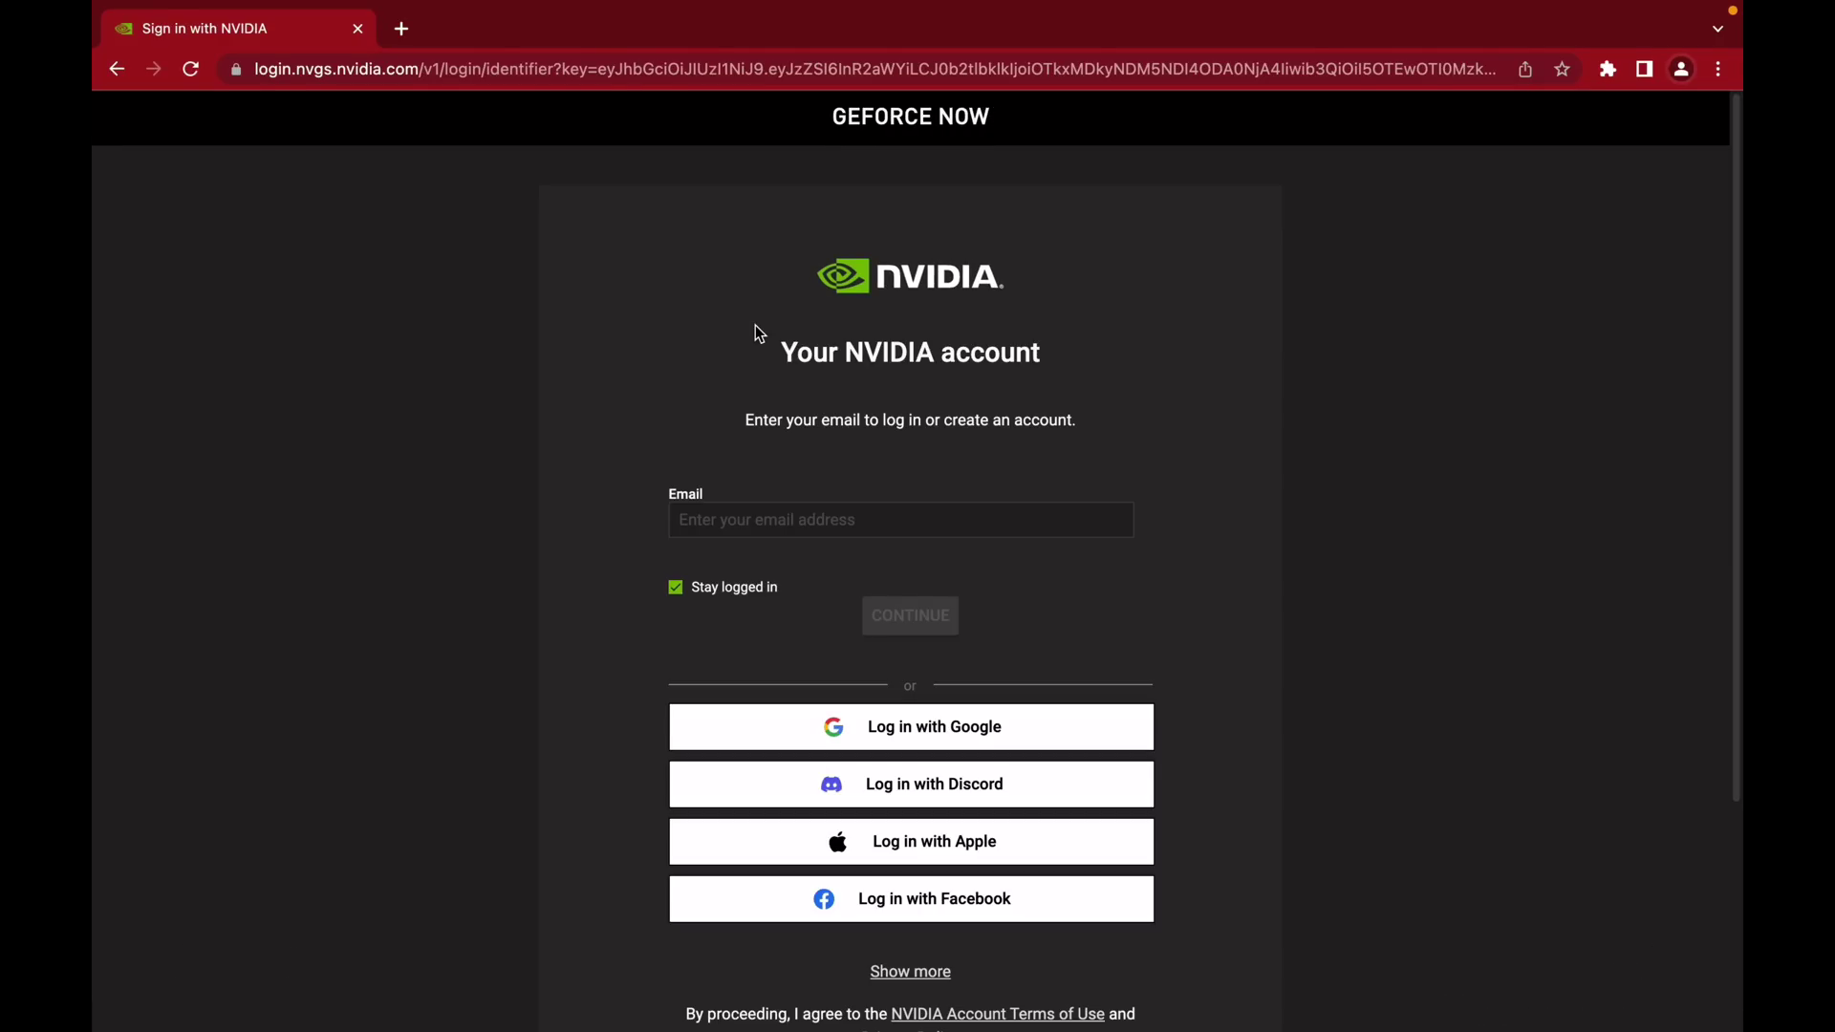
pyautogui.click(733, 514)
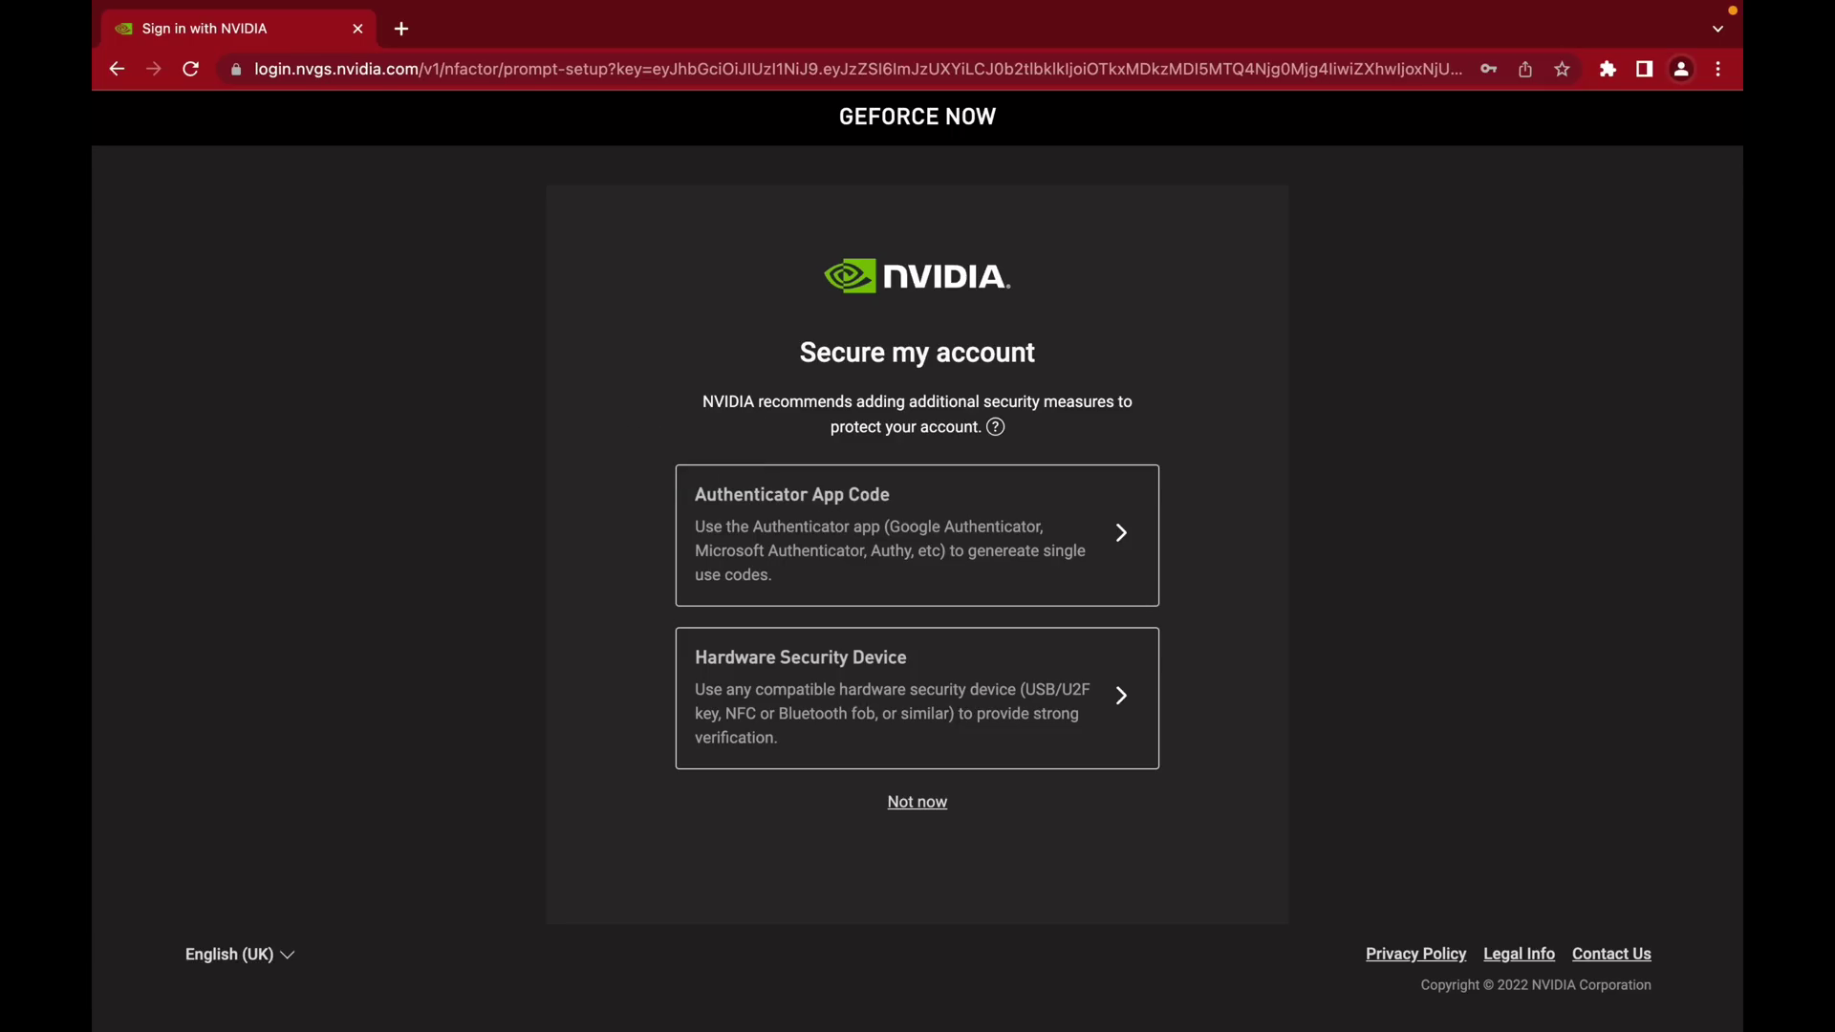
pyautogui.click(916, 809)
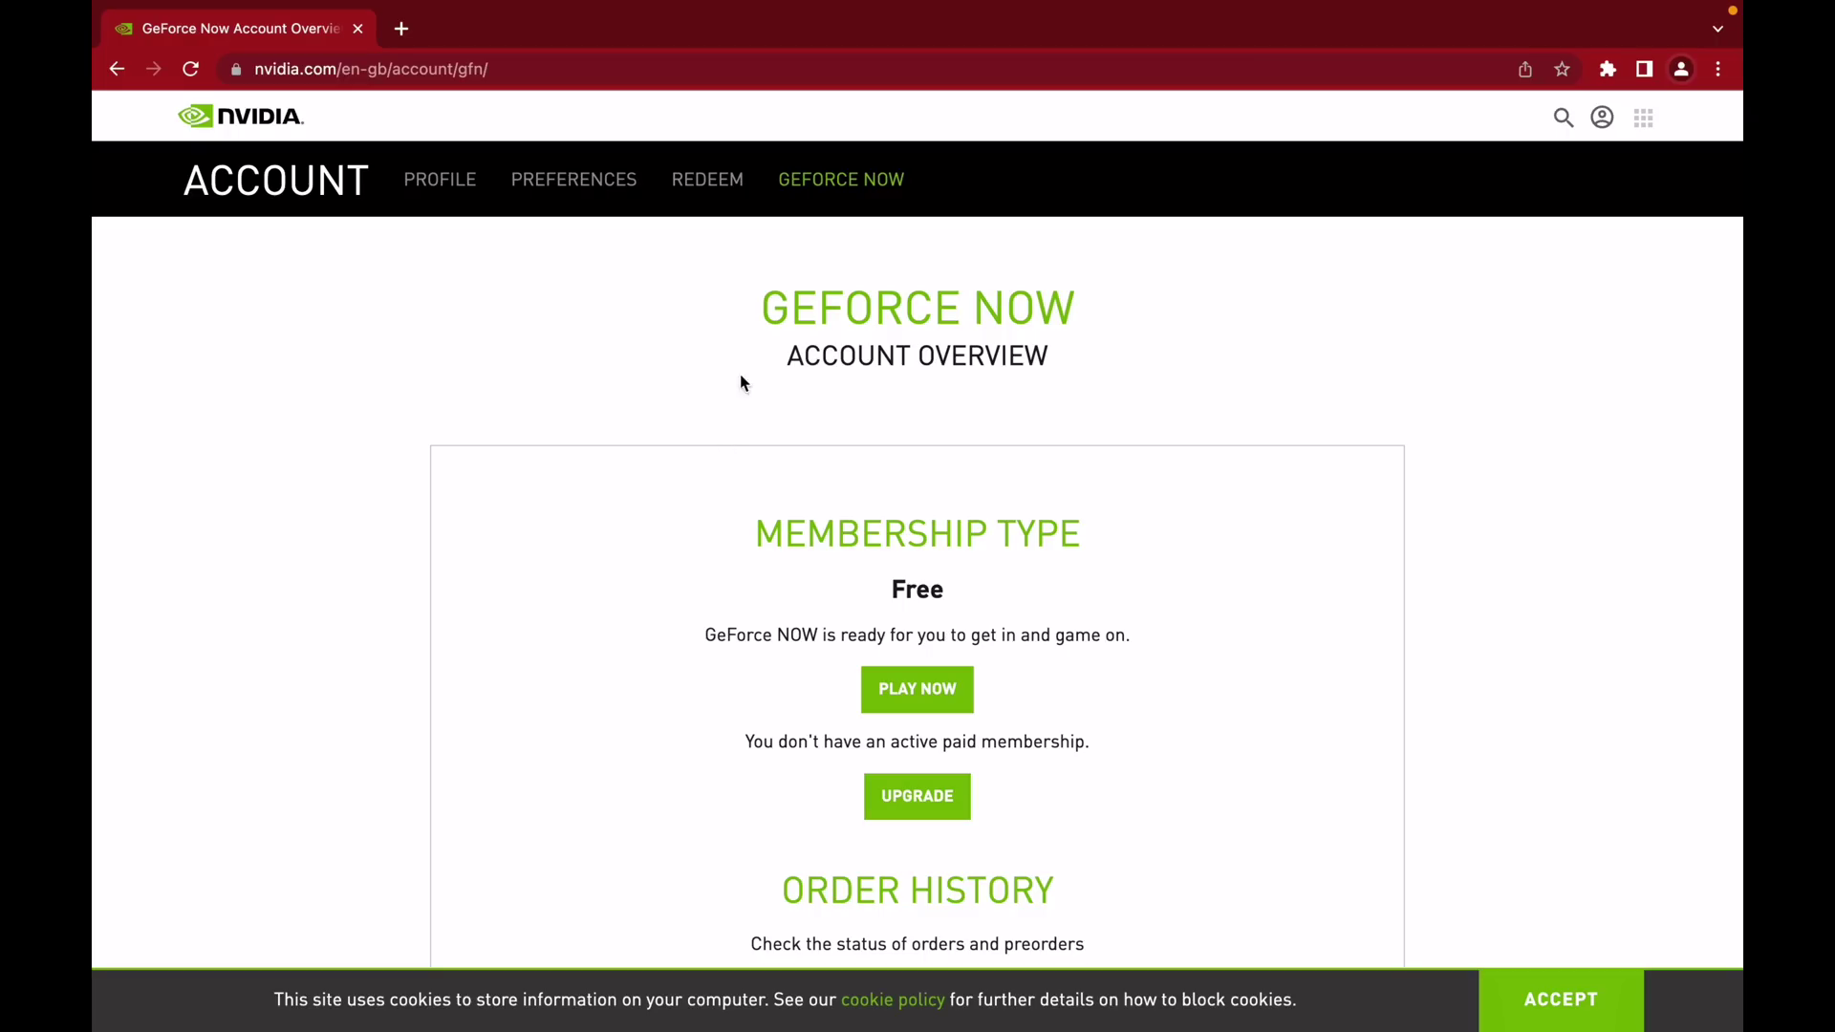
# Reload the account overview and launch the GeForce NOW web app at play.geforcenow.com
pyautogui.click(844, 192)
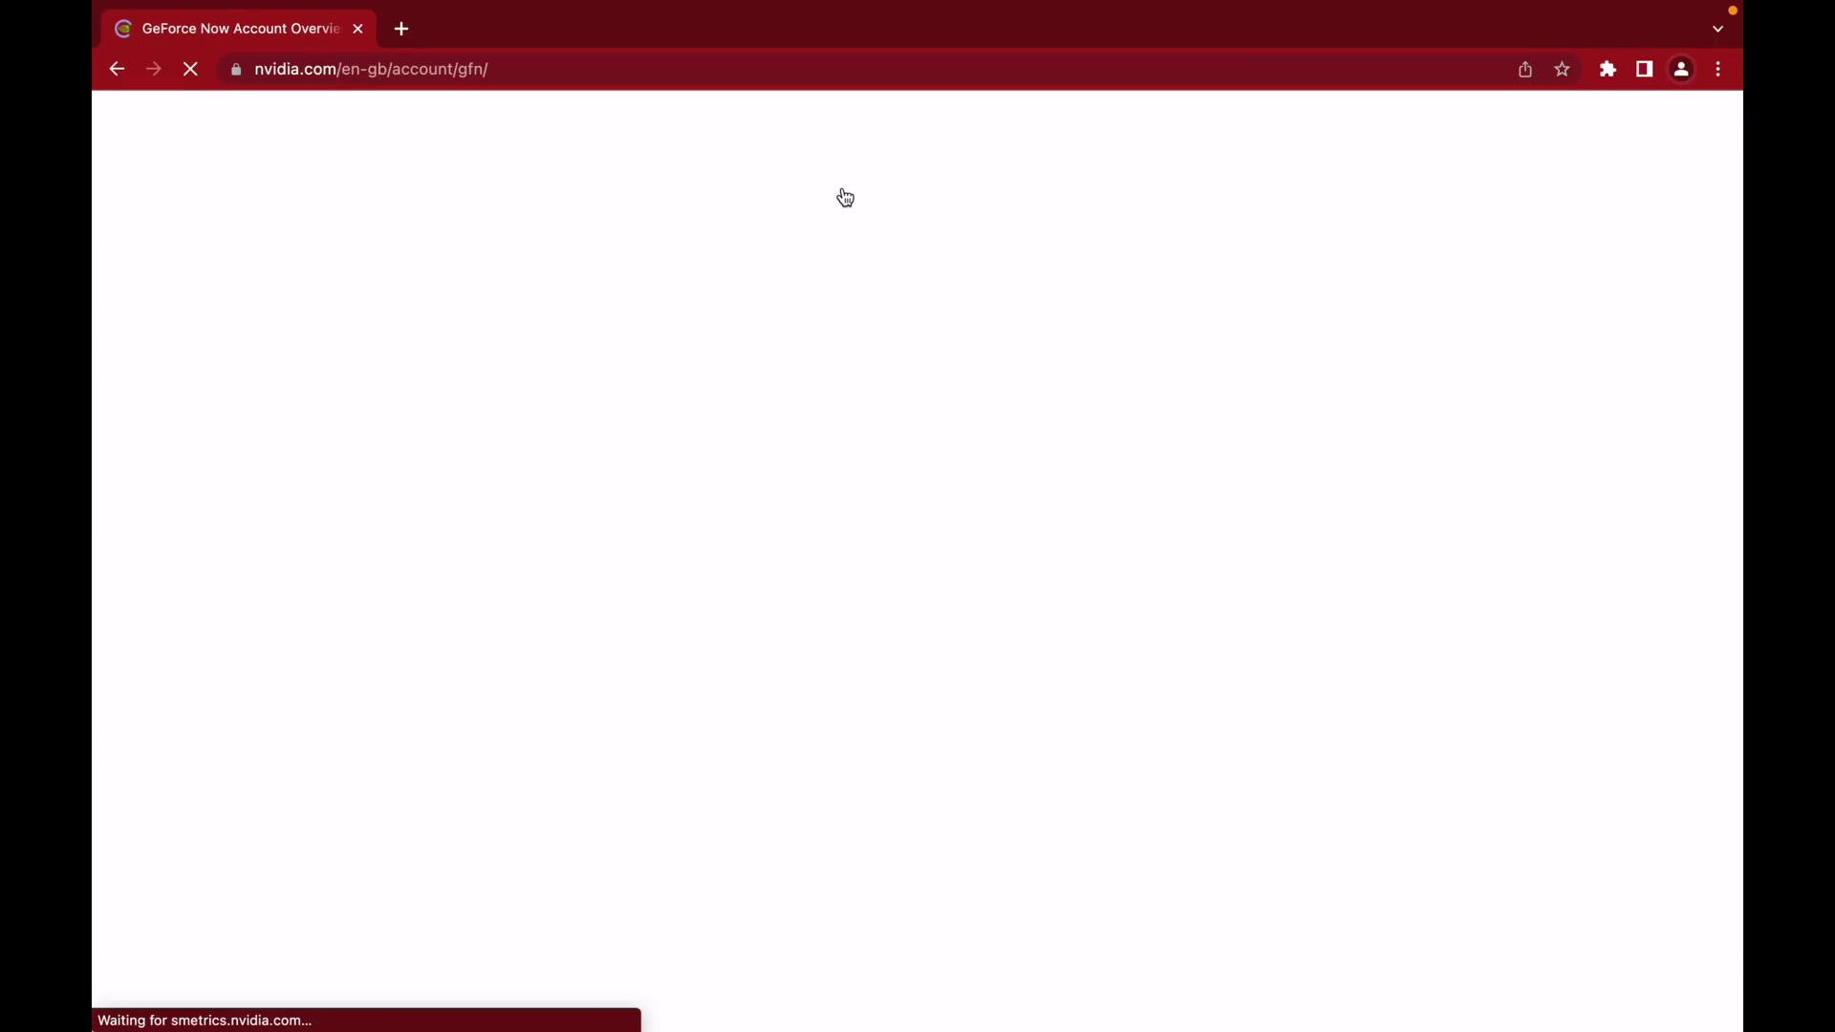
pyautogui.click(840, 181)
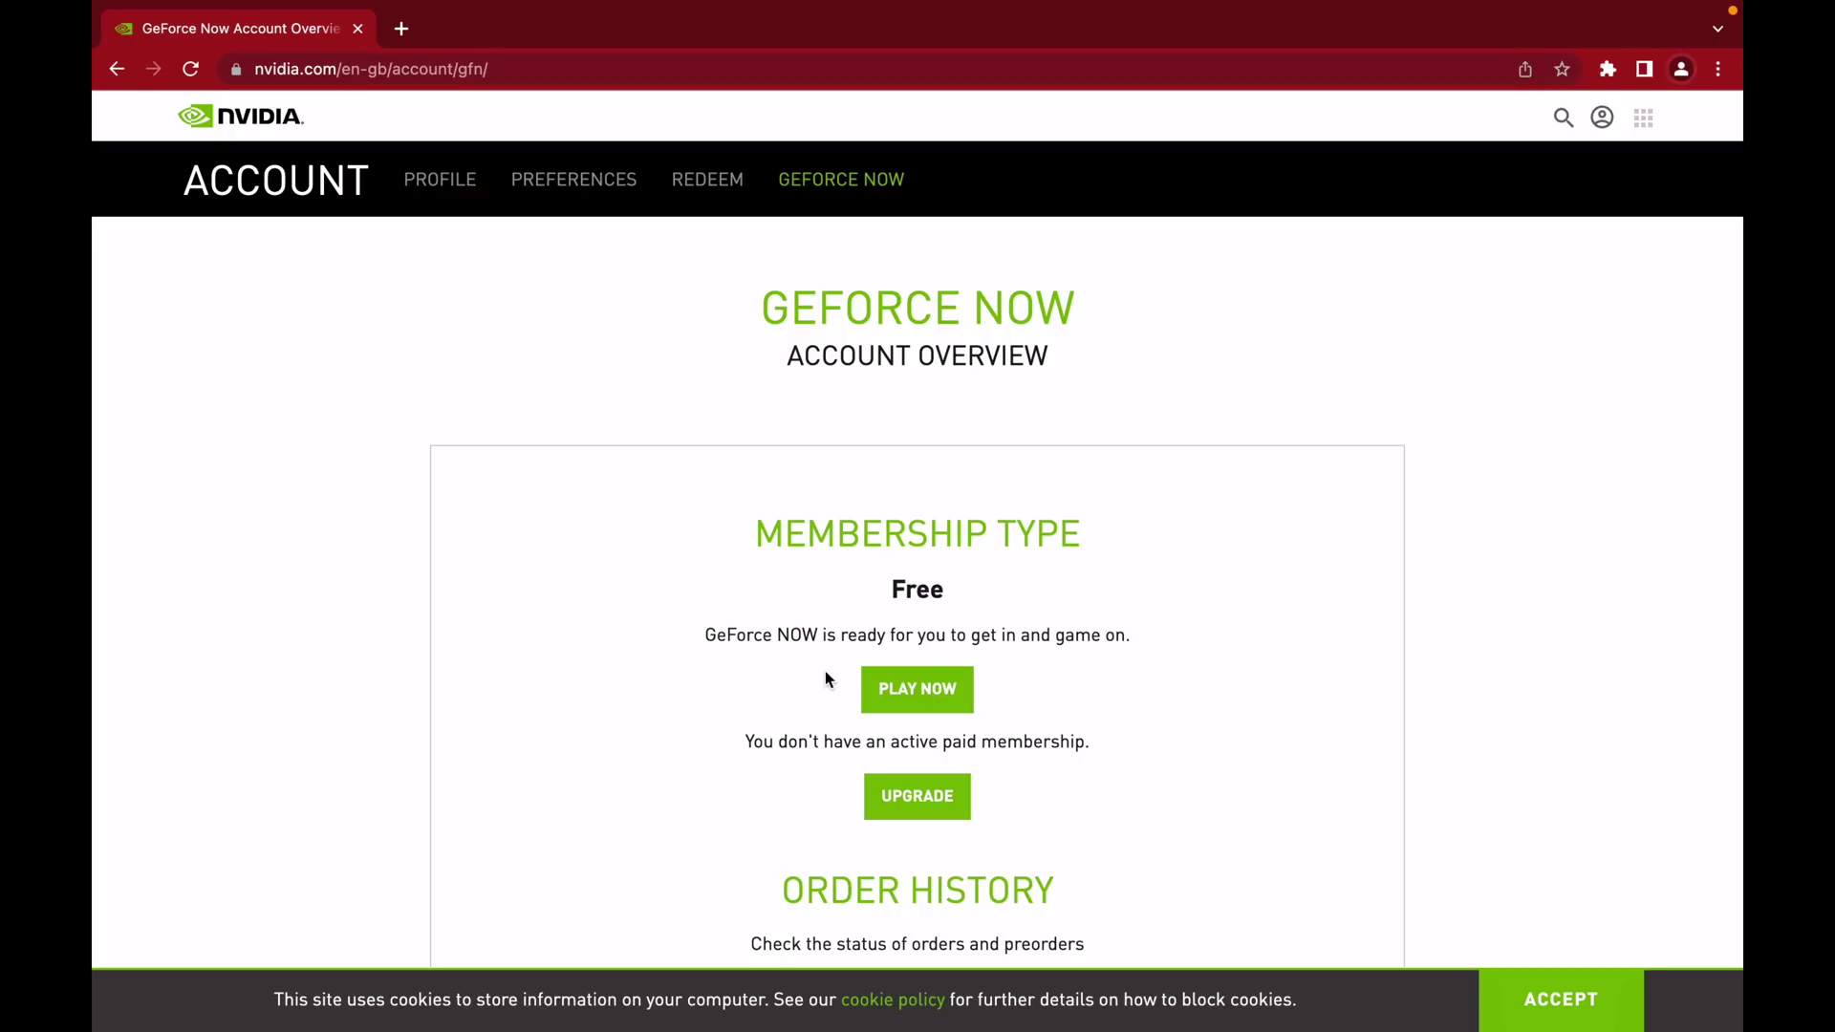
pyautogui.click(919, 703)
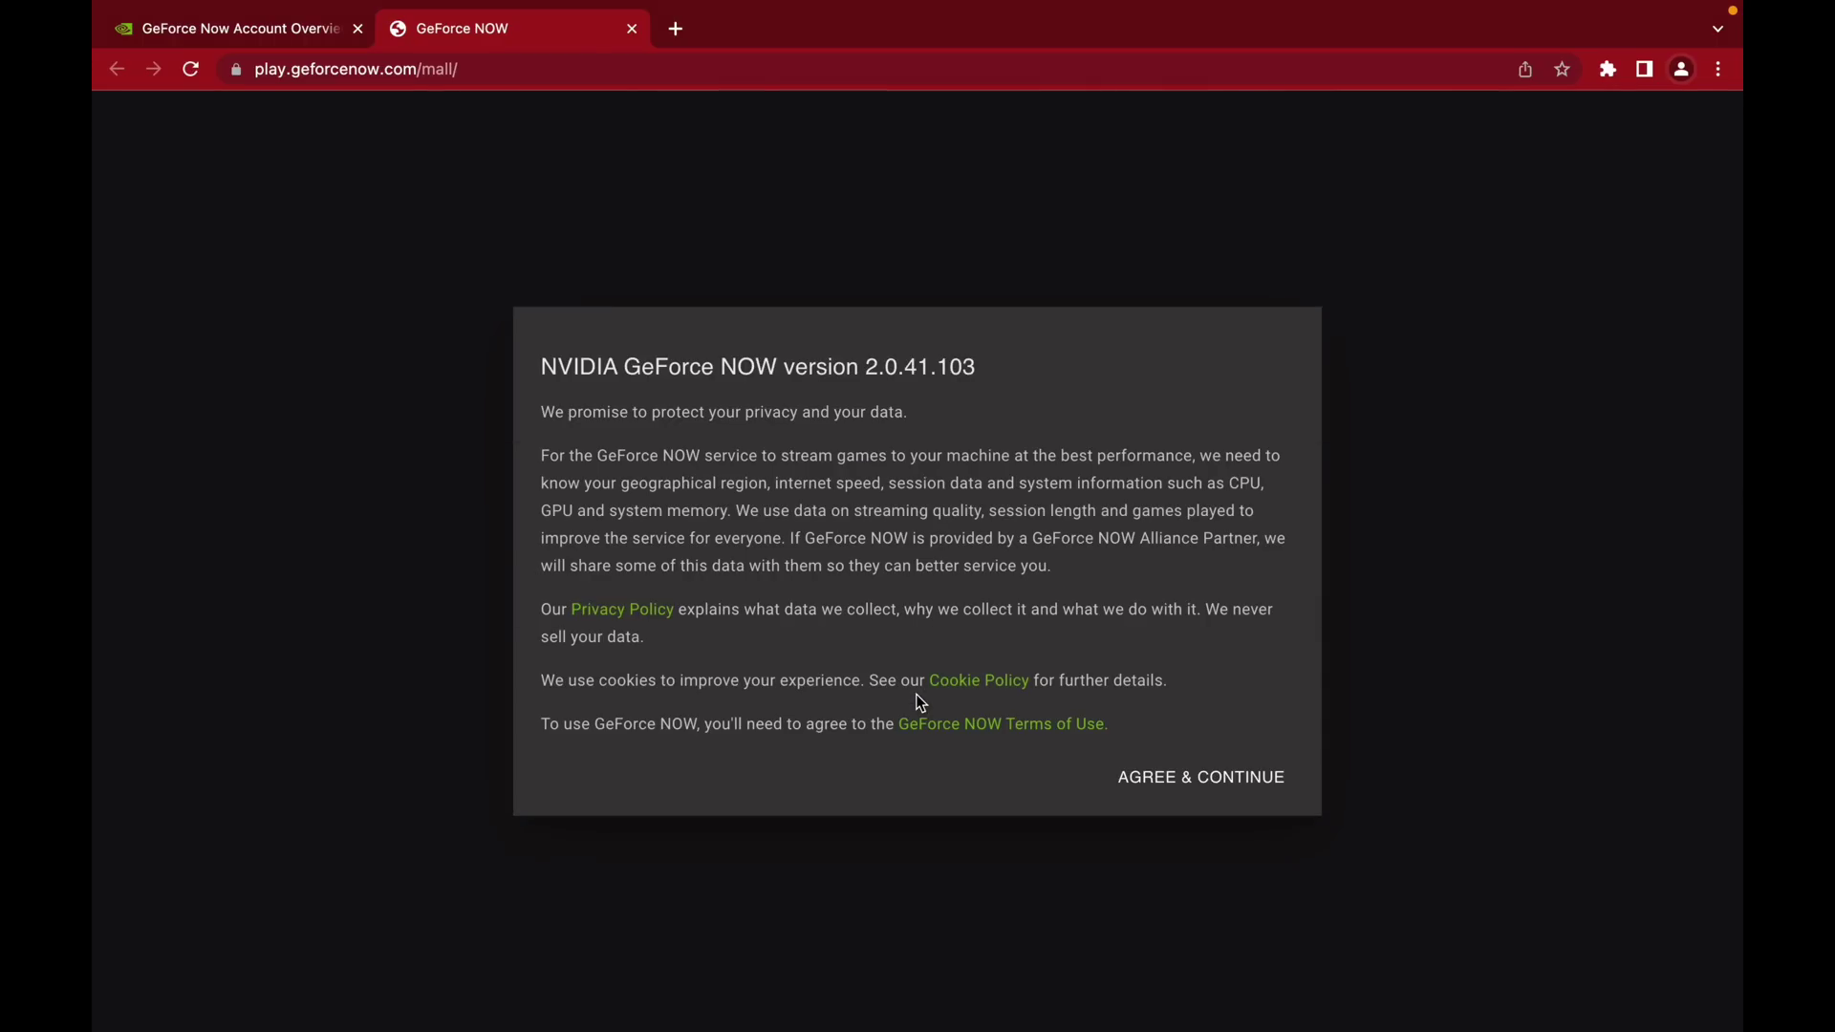
# Agree to the privacy terms, close Release highlights, and dismiss both tour tips
pyautogui.click(1187, 828)
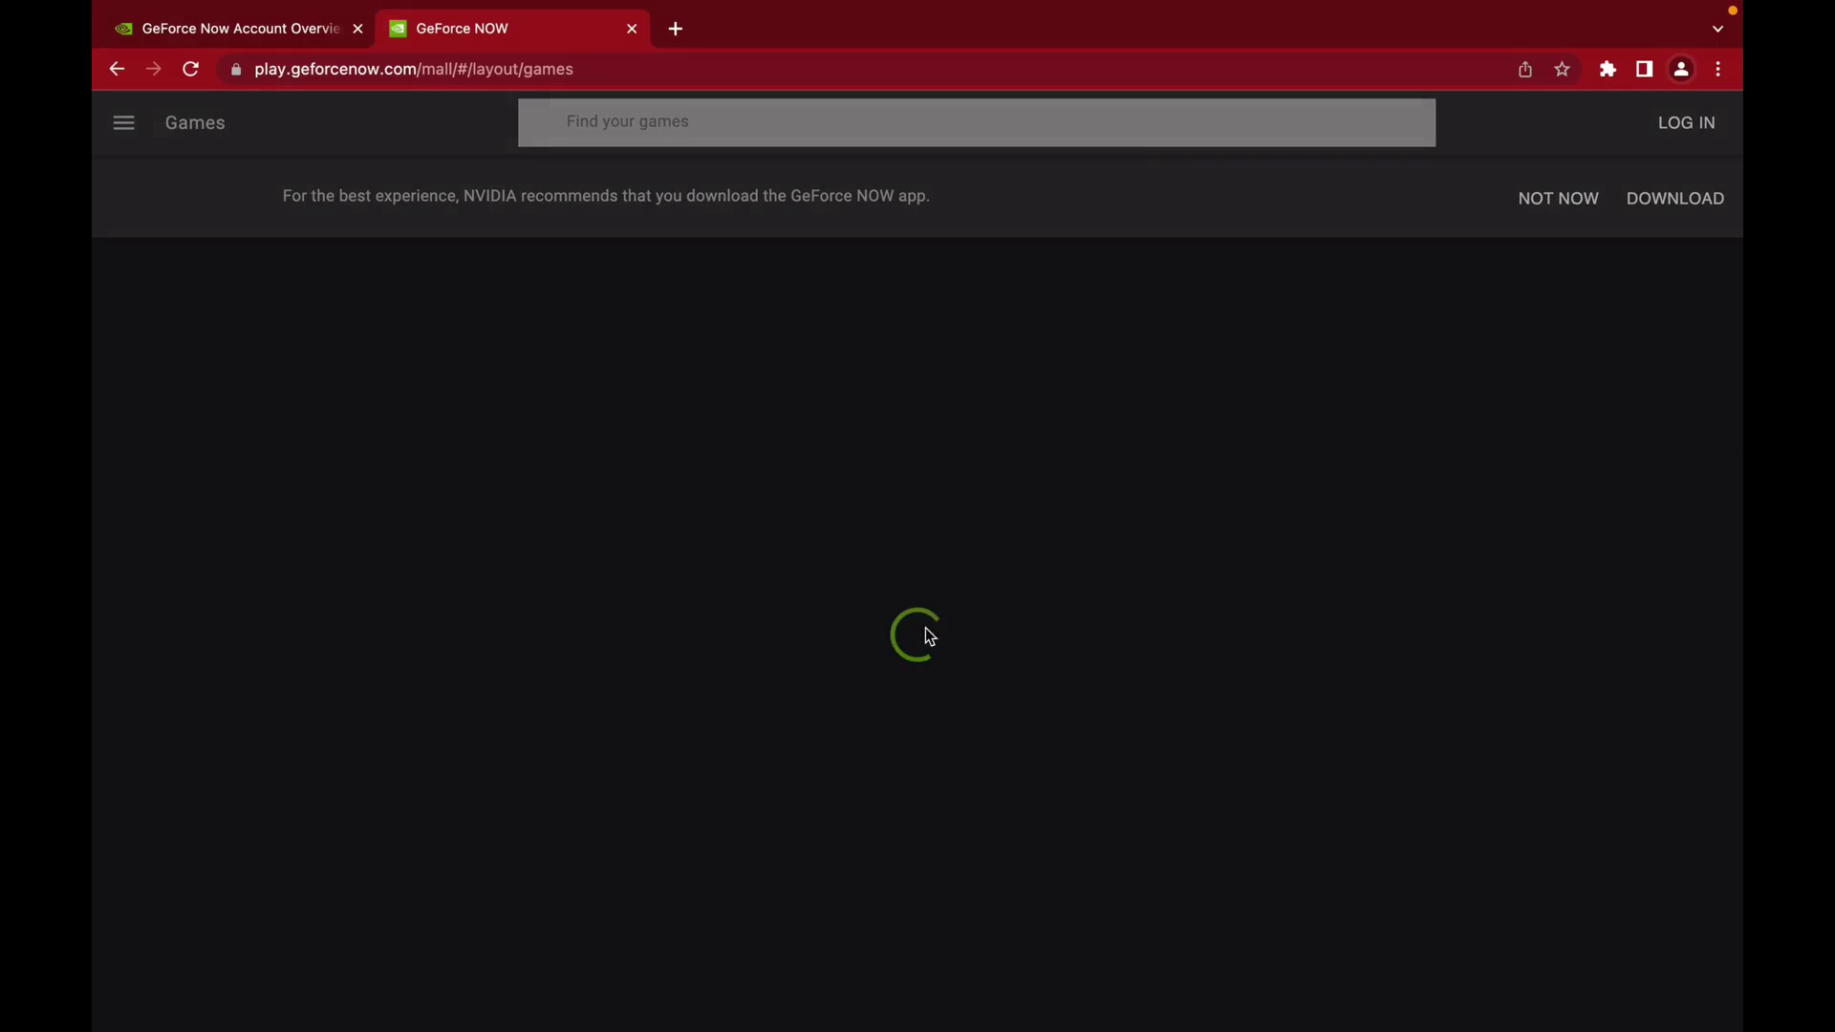
pyautogui.scroll(-3, 944, 669)
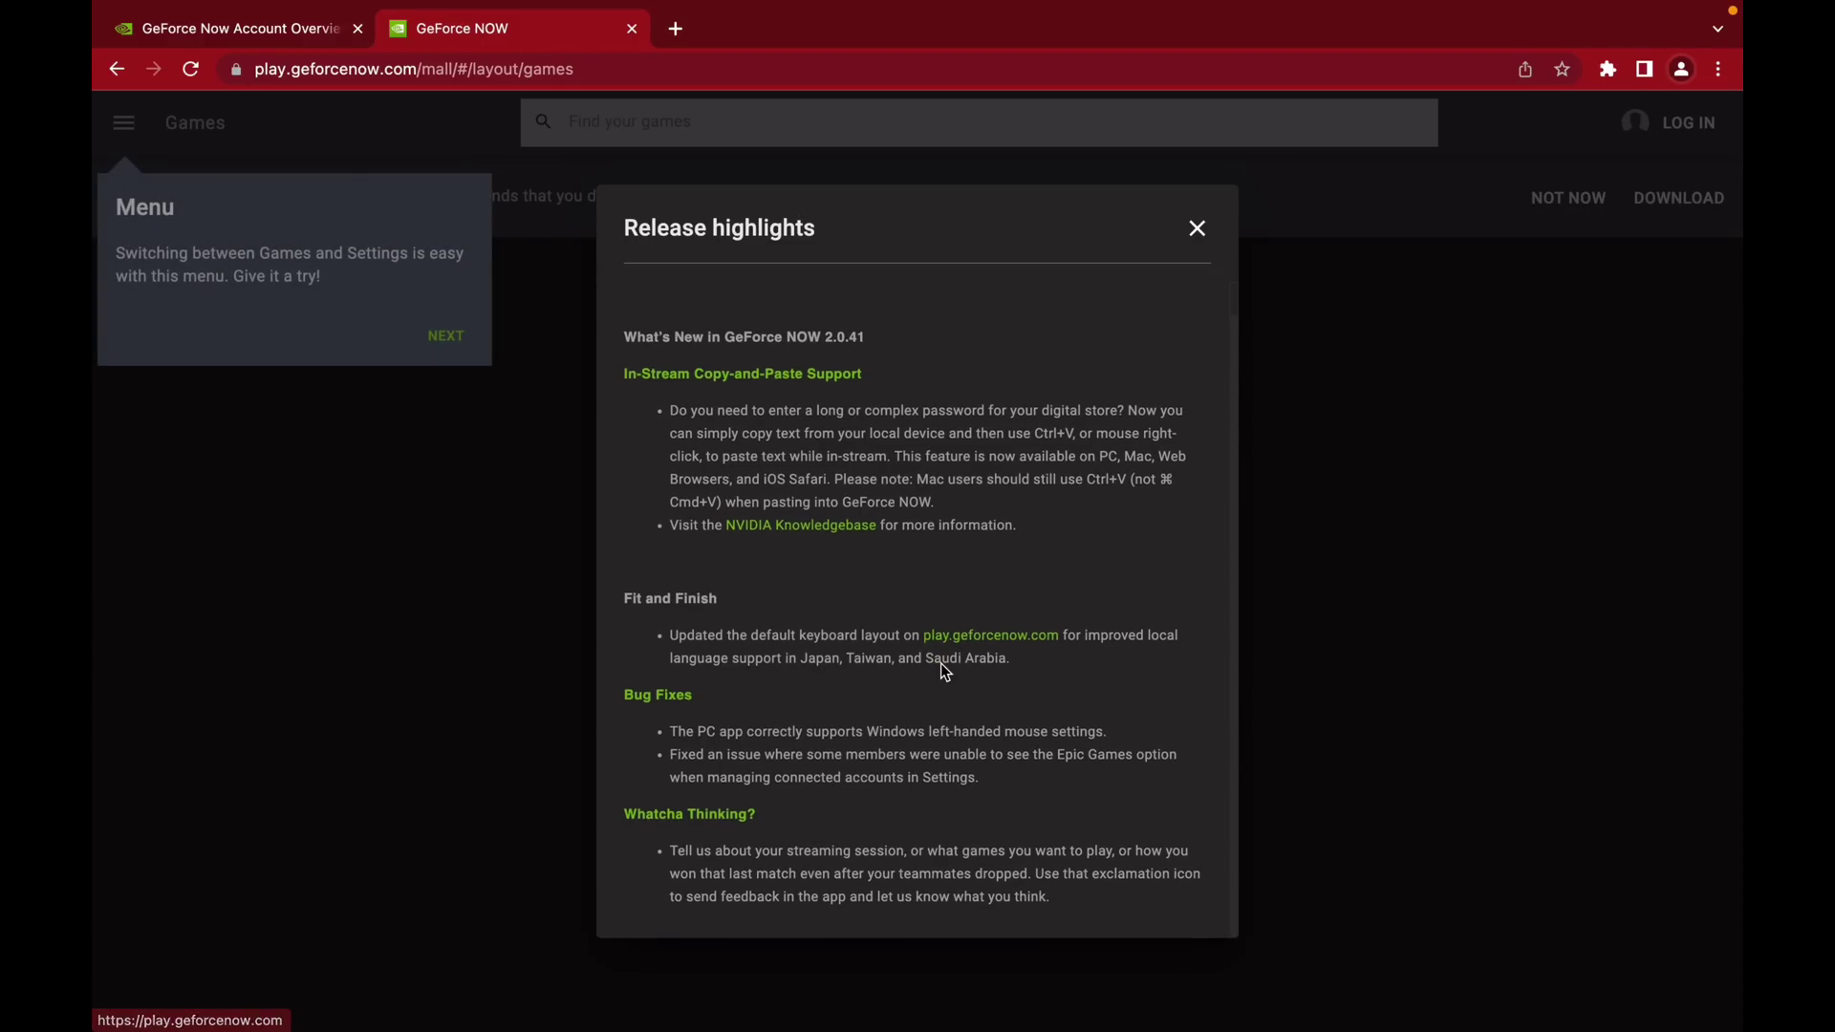
pyautogui.click(1197, 227)
pyautogui.click(442, 341)
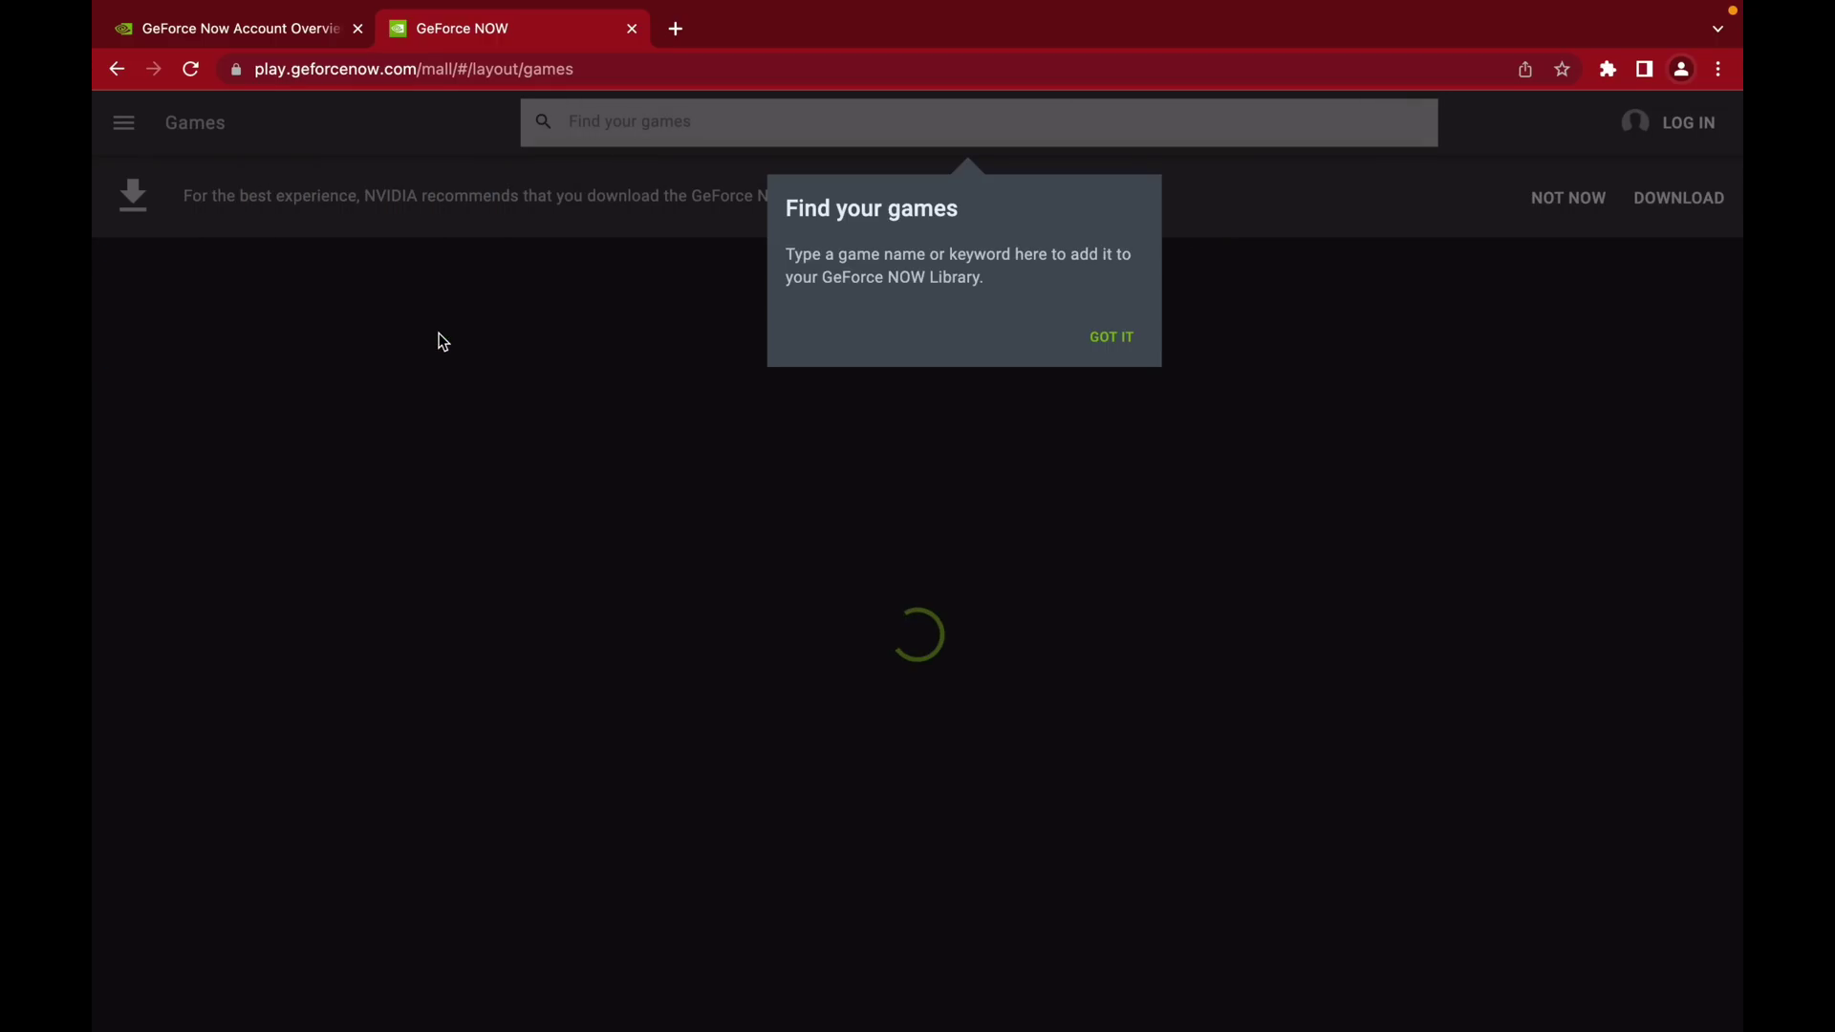
pyautogui.click(1112, 346)
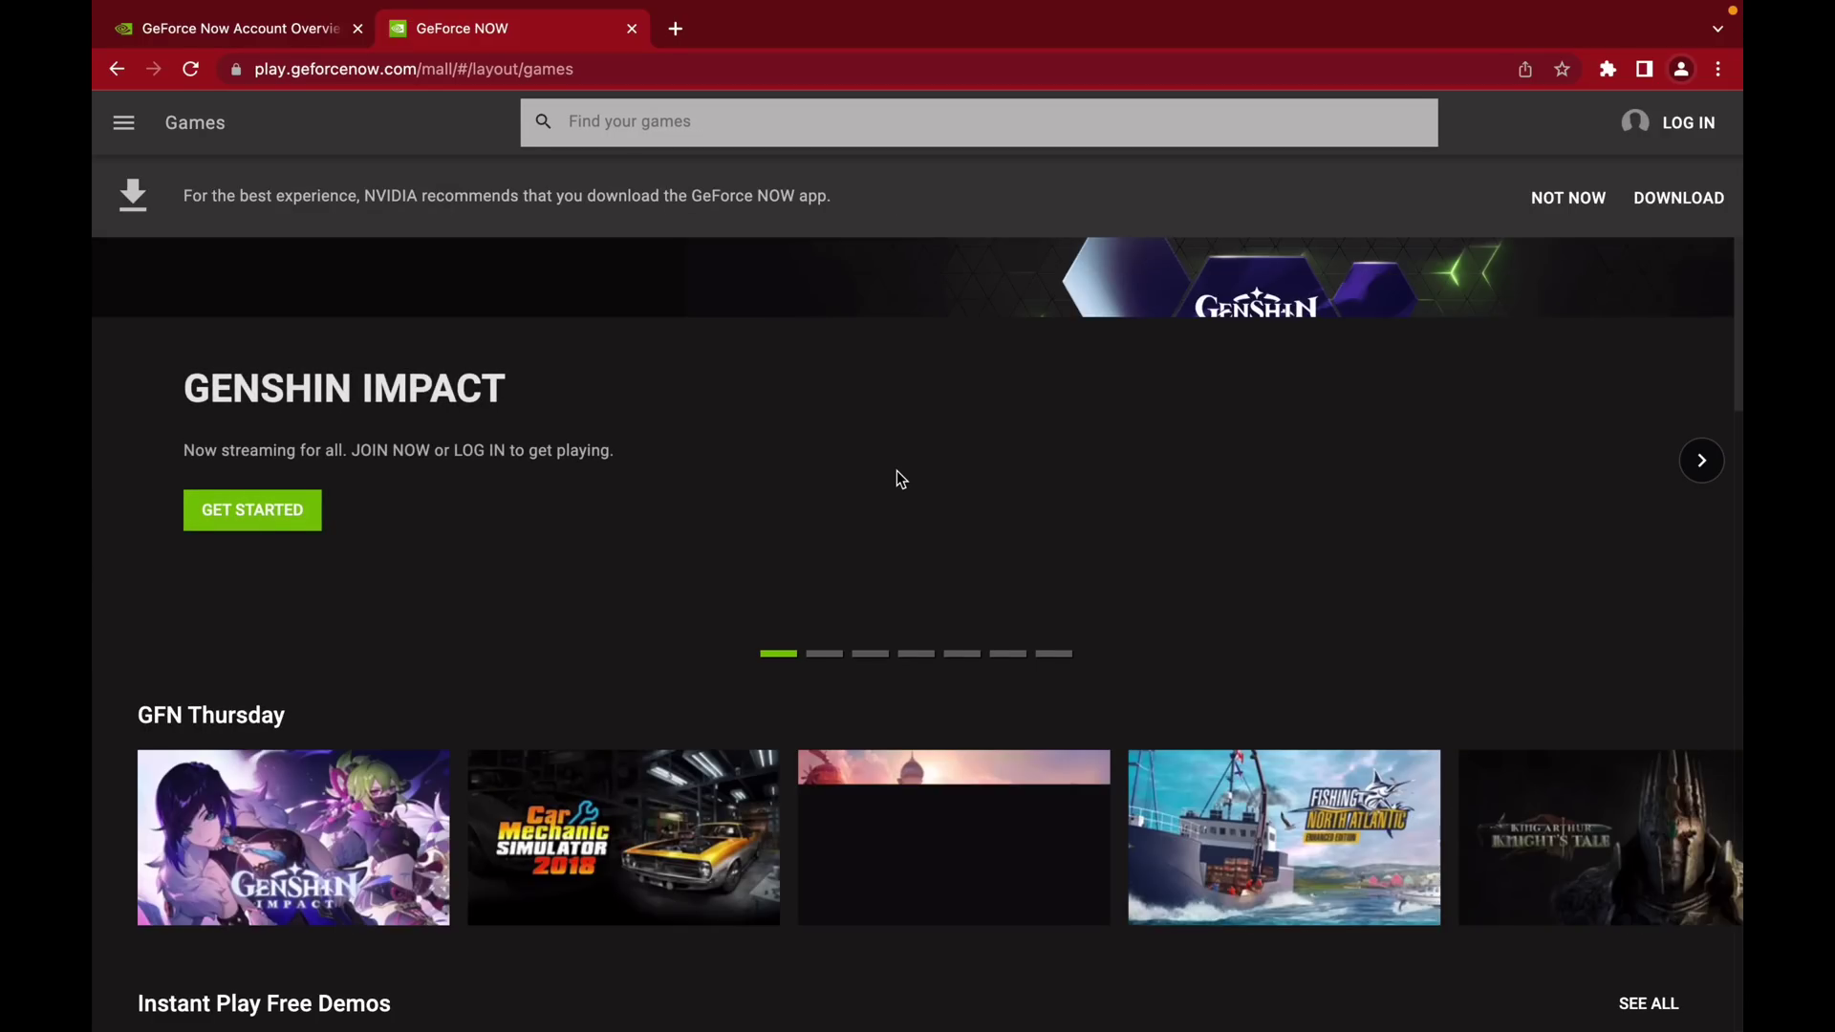
# Open Genshin Impact from GFN Thursday, press PLAY, and choose to log in
pyautogui.scroll(-3, 897, 470)
pyautogui.click(248, 560)
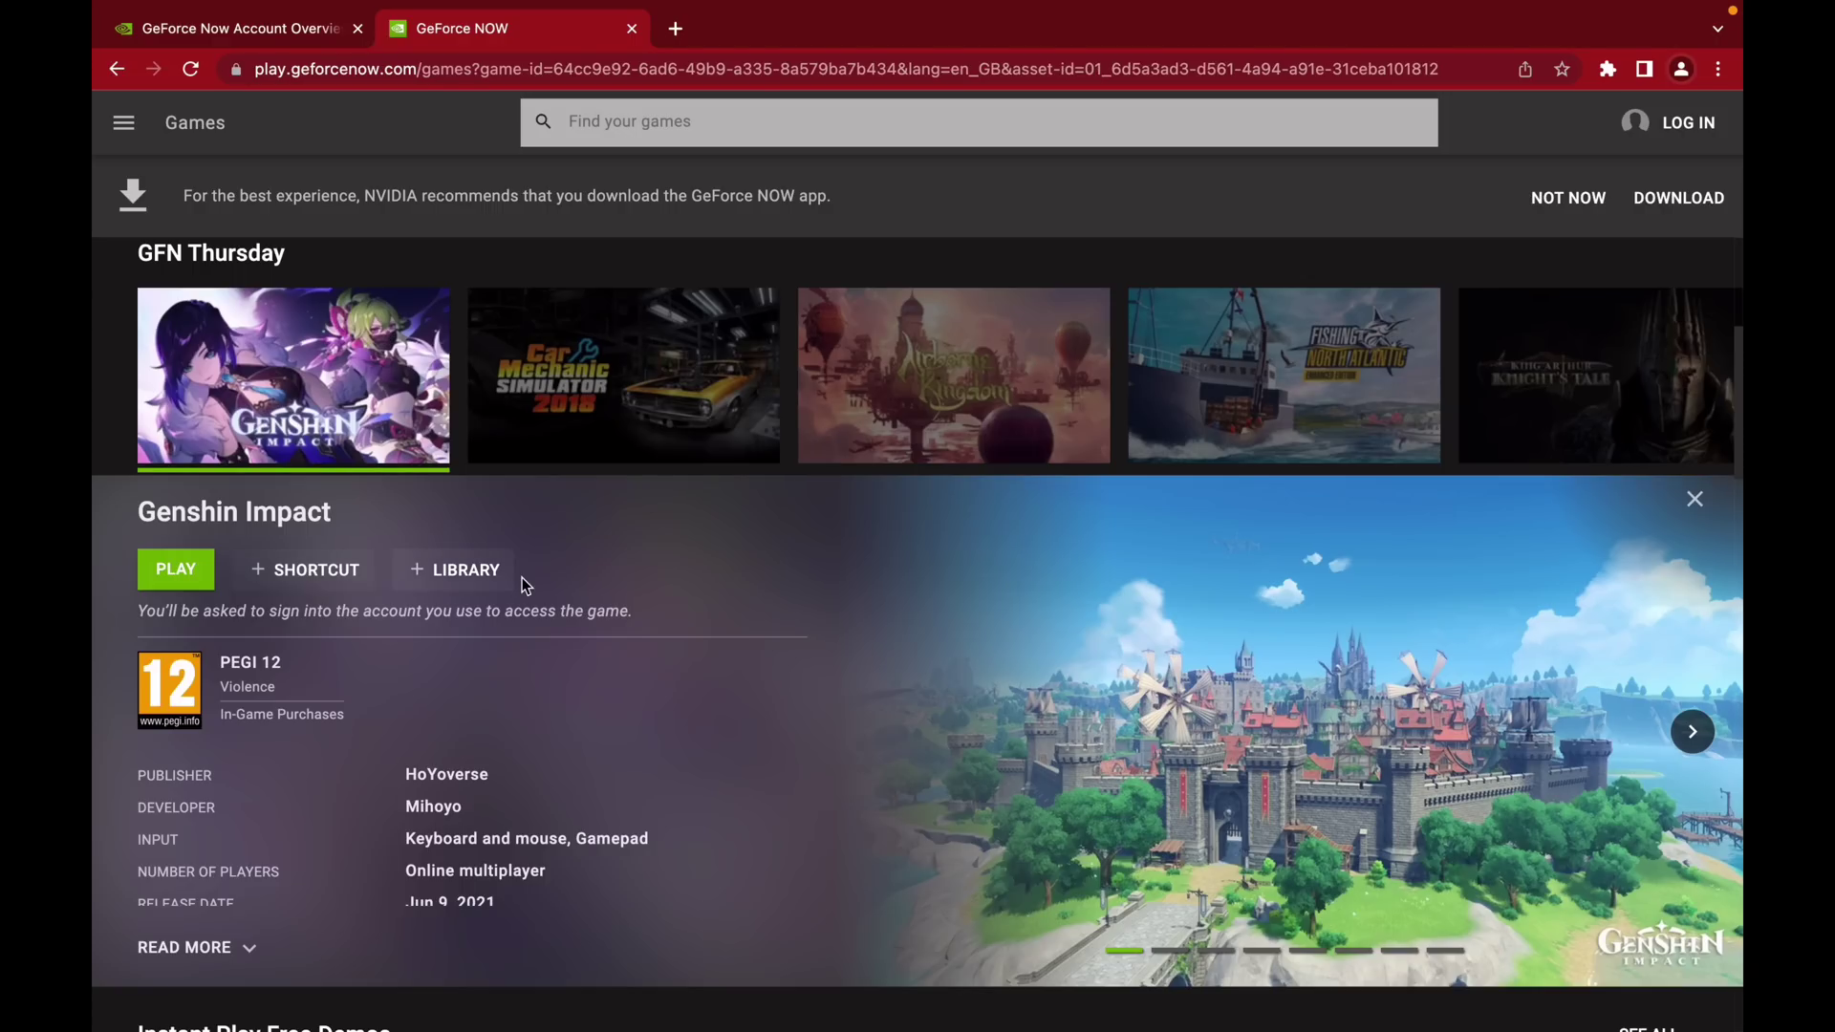
pyautogui.click(174, 571)
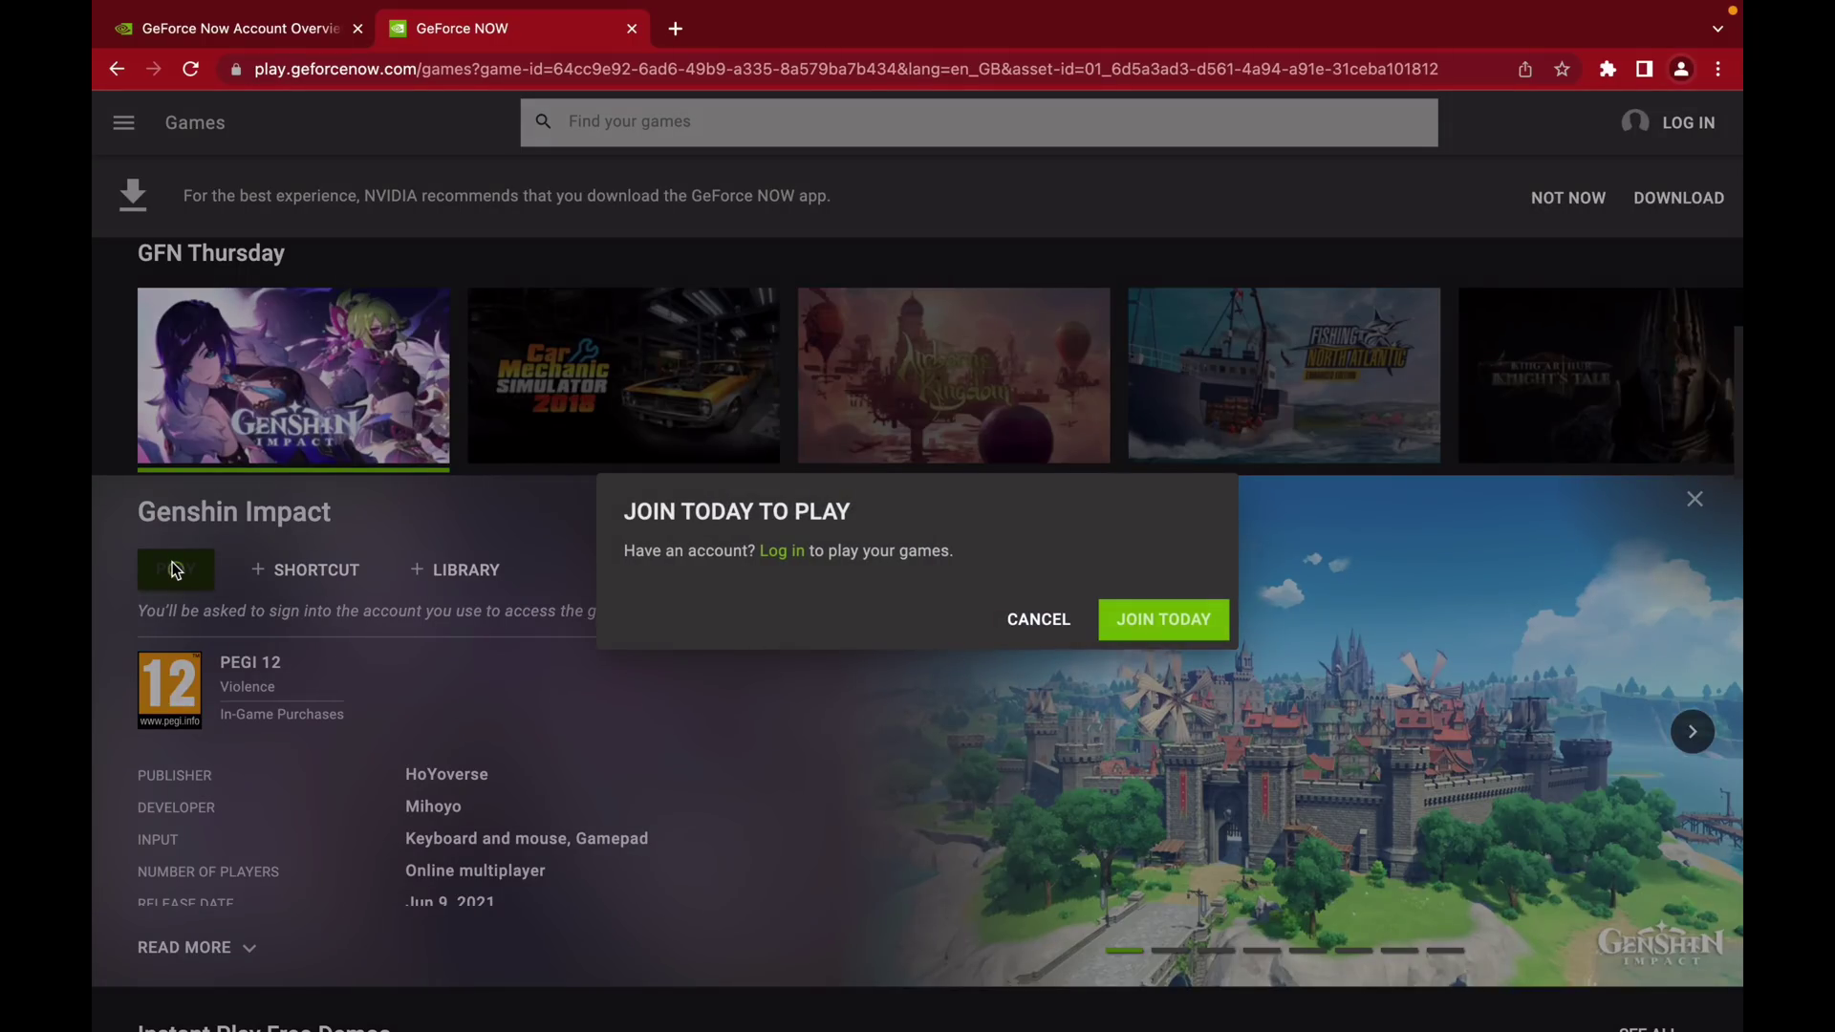
pyautogui.click(775, 556)
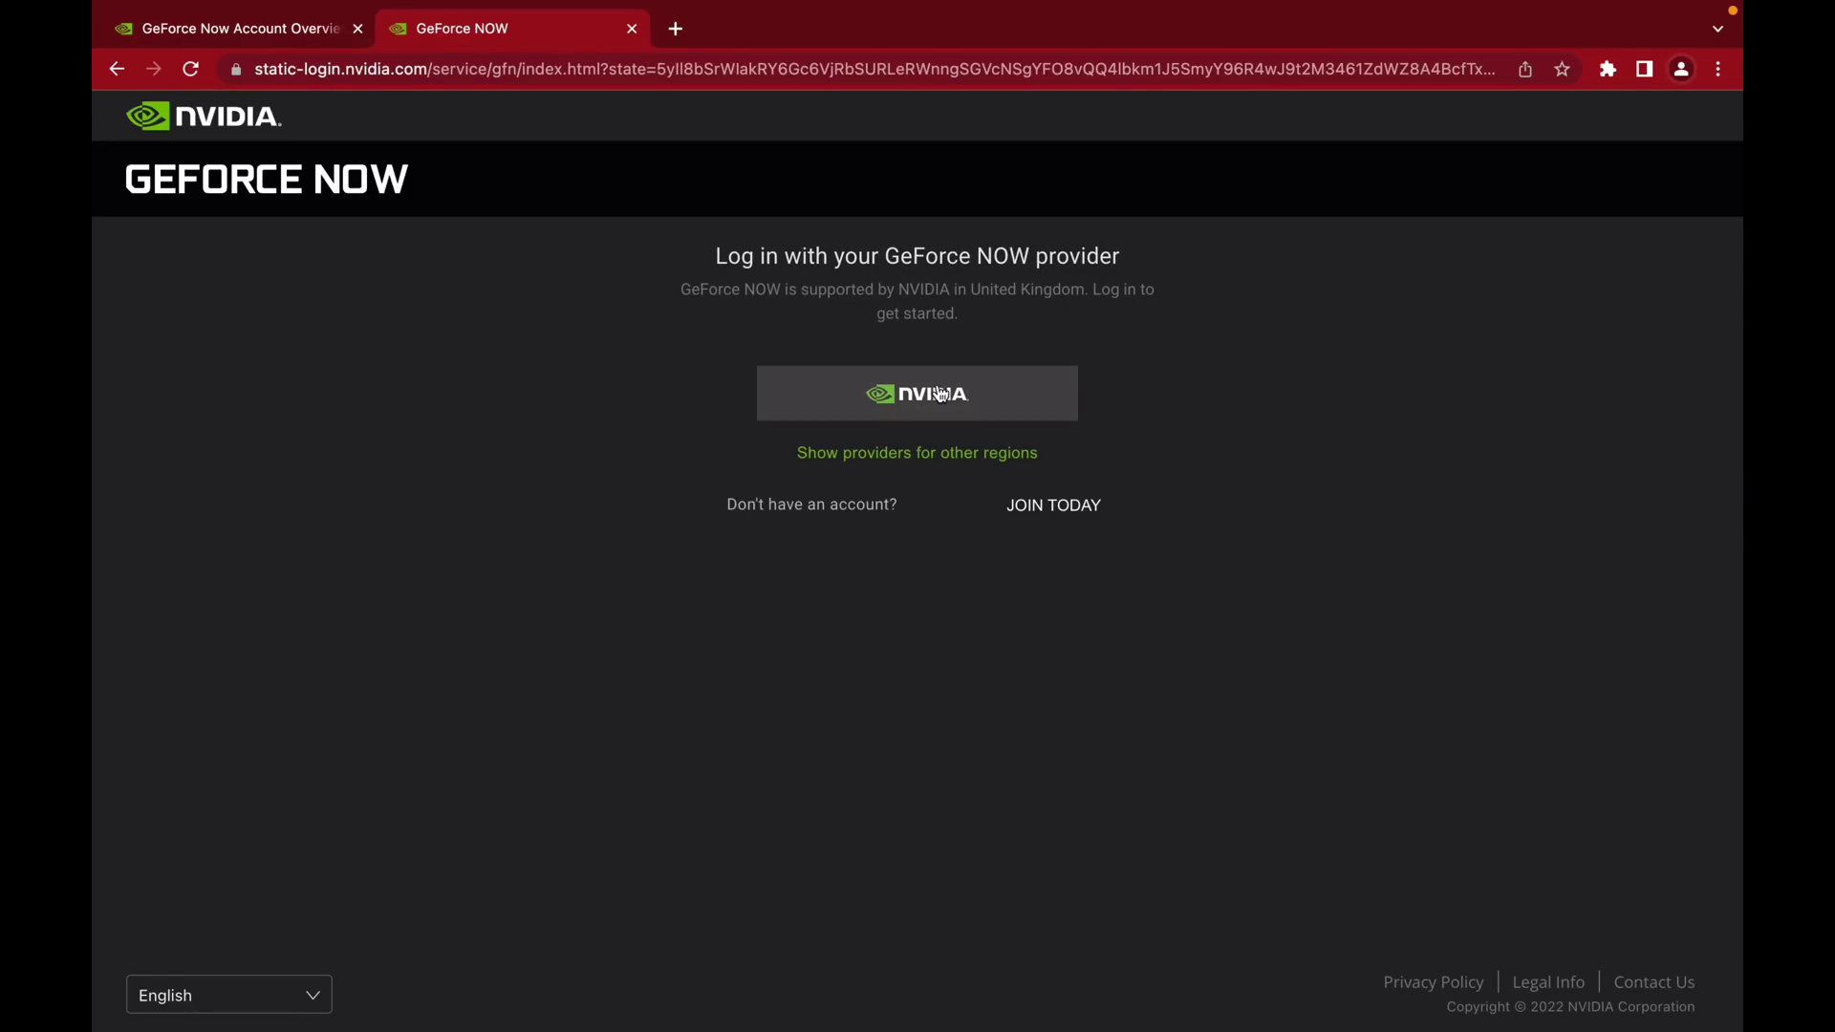
# Log in with NVIDIA as provider using the saved NVIDIA account
pyautogui.click(941, 395)
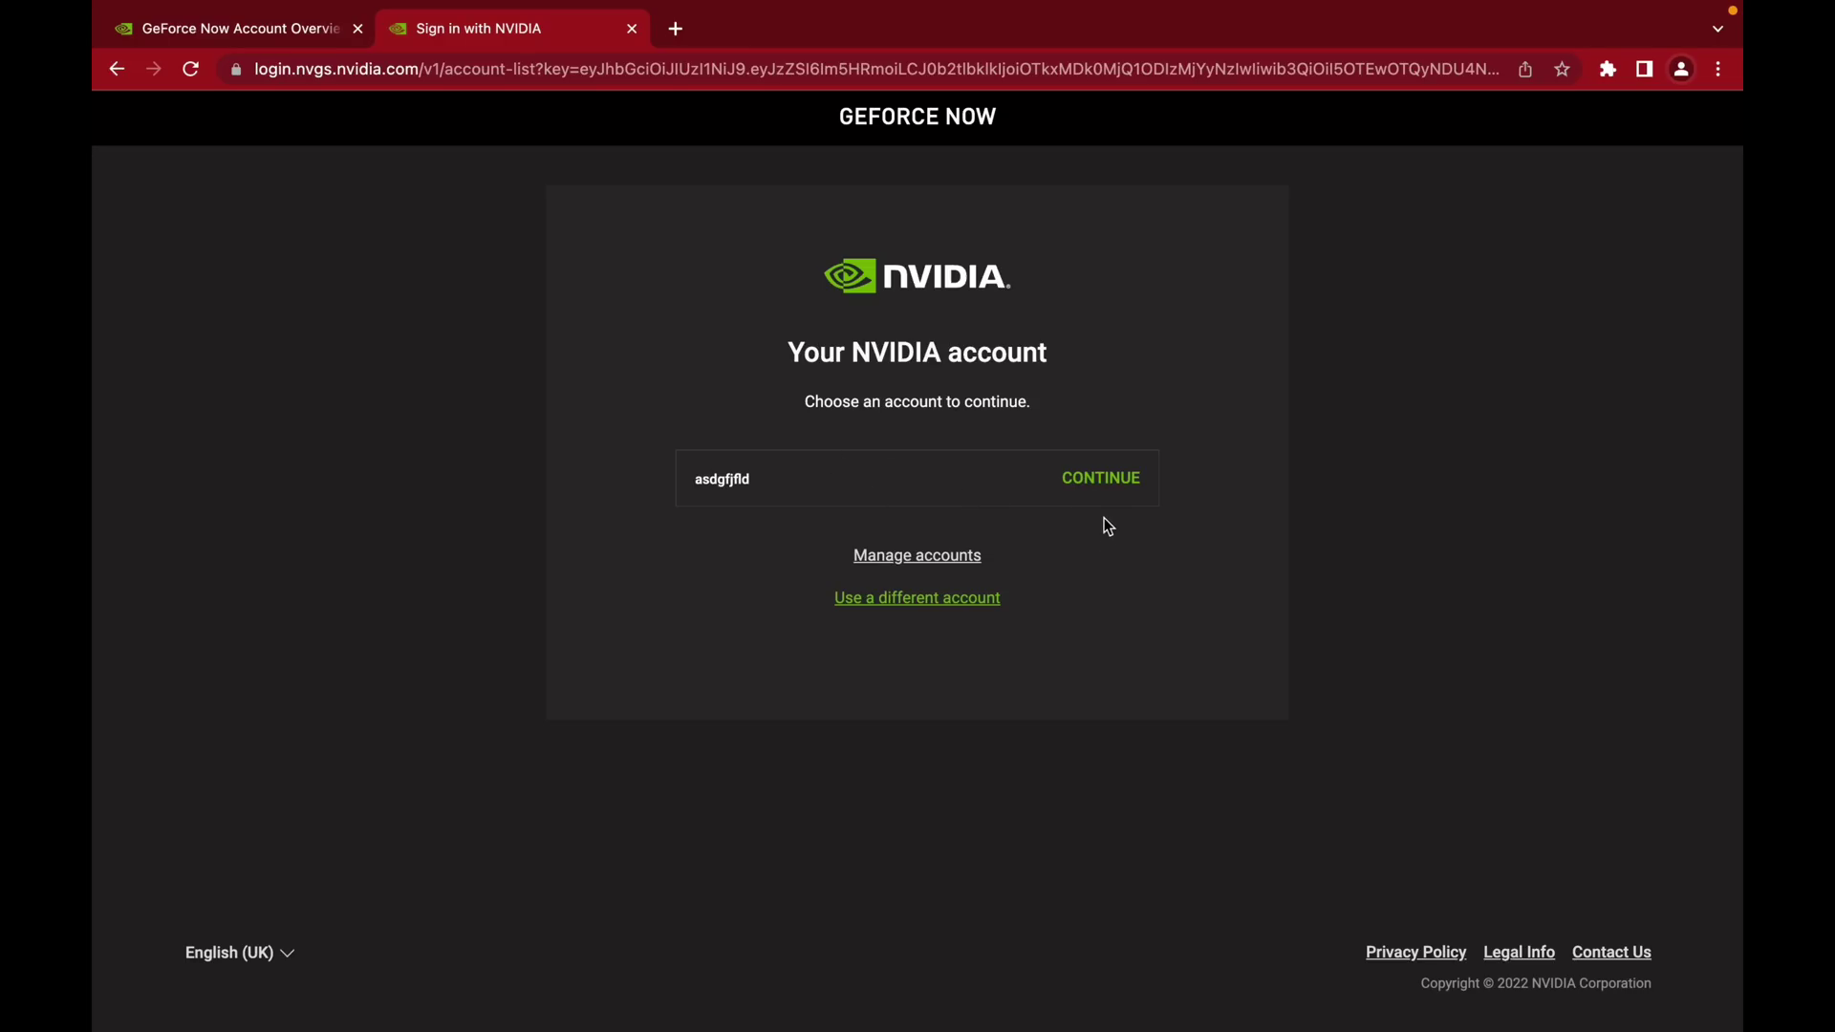
pyautogui.click(1103, 494)
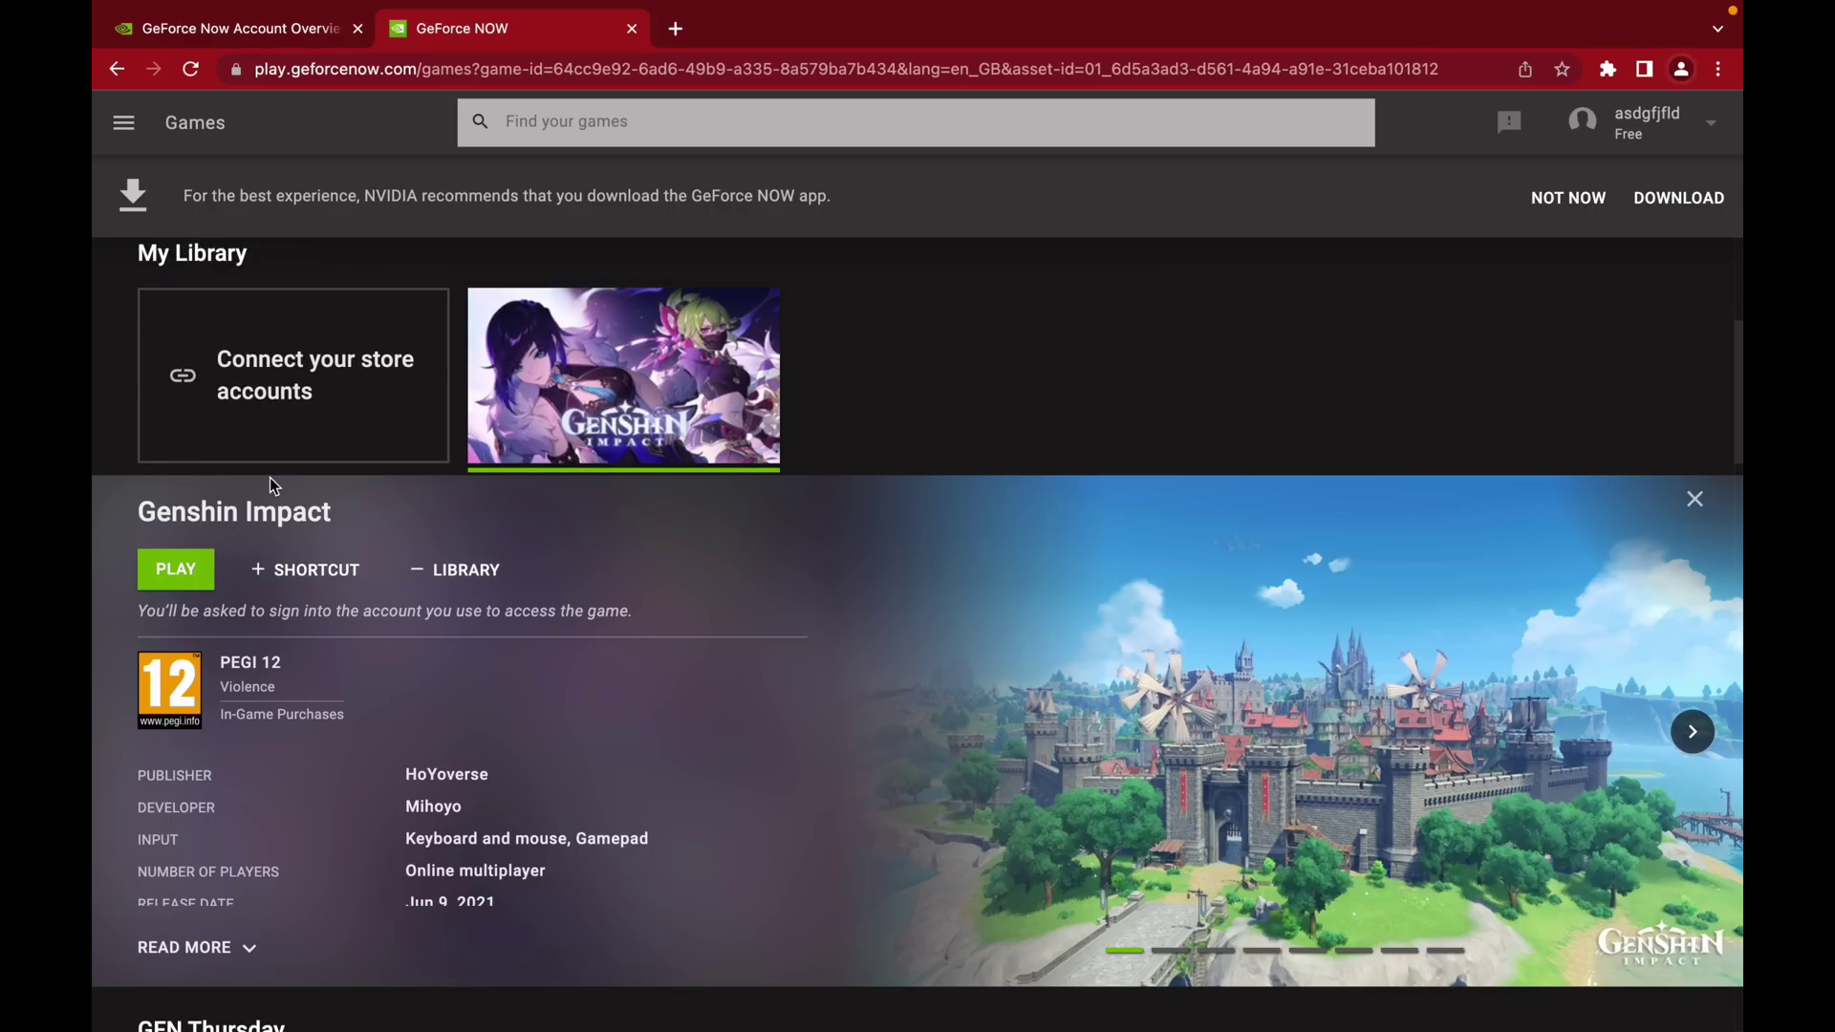
# Play Genshin Impact, allow clipboard and microphone access, and continue fullscreen once the rig is ready
pyautogui.click(180, 579)
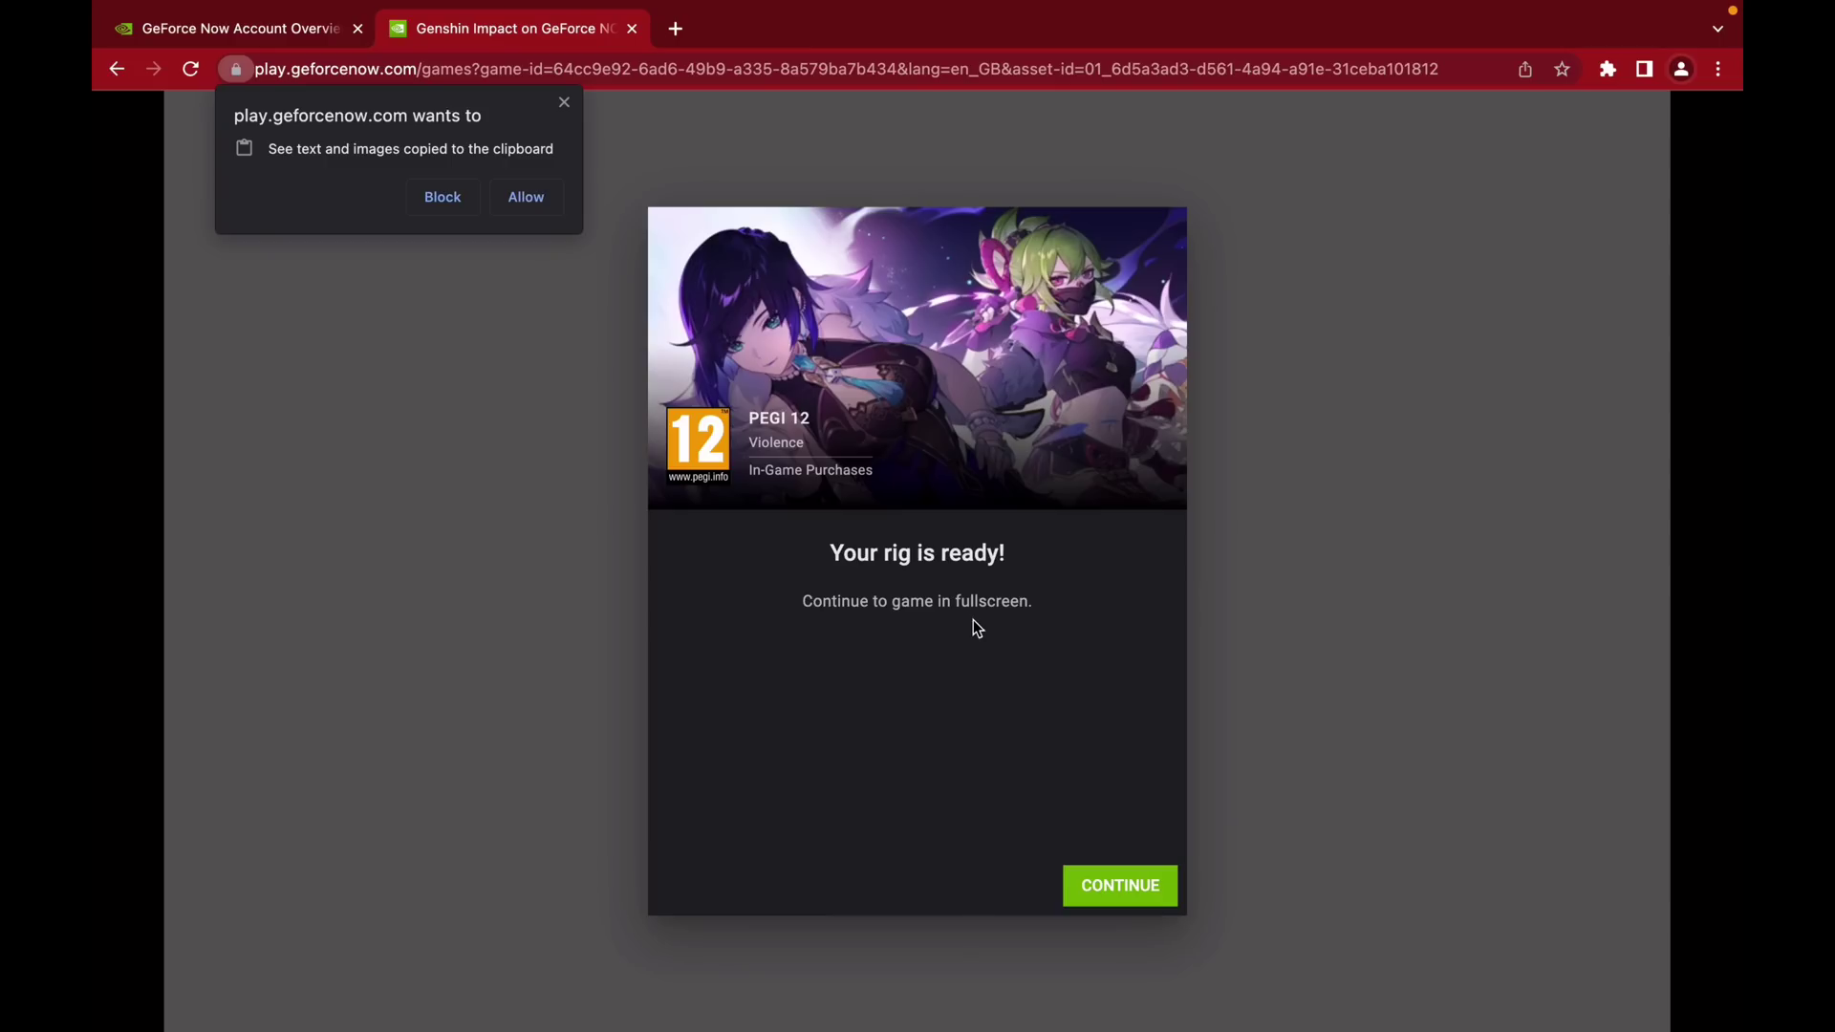
pyautogui.click(527, 195)
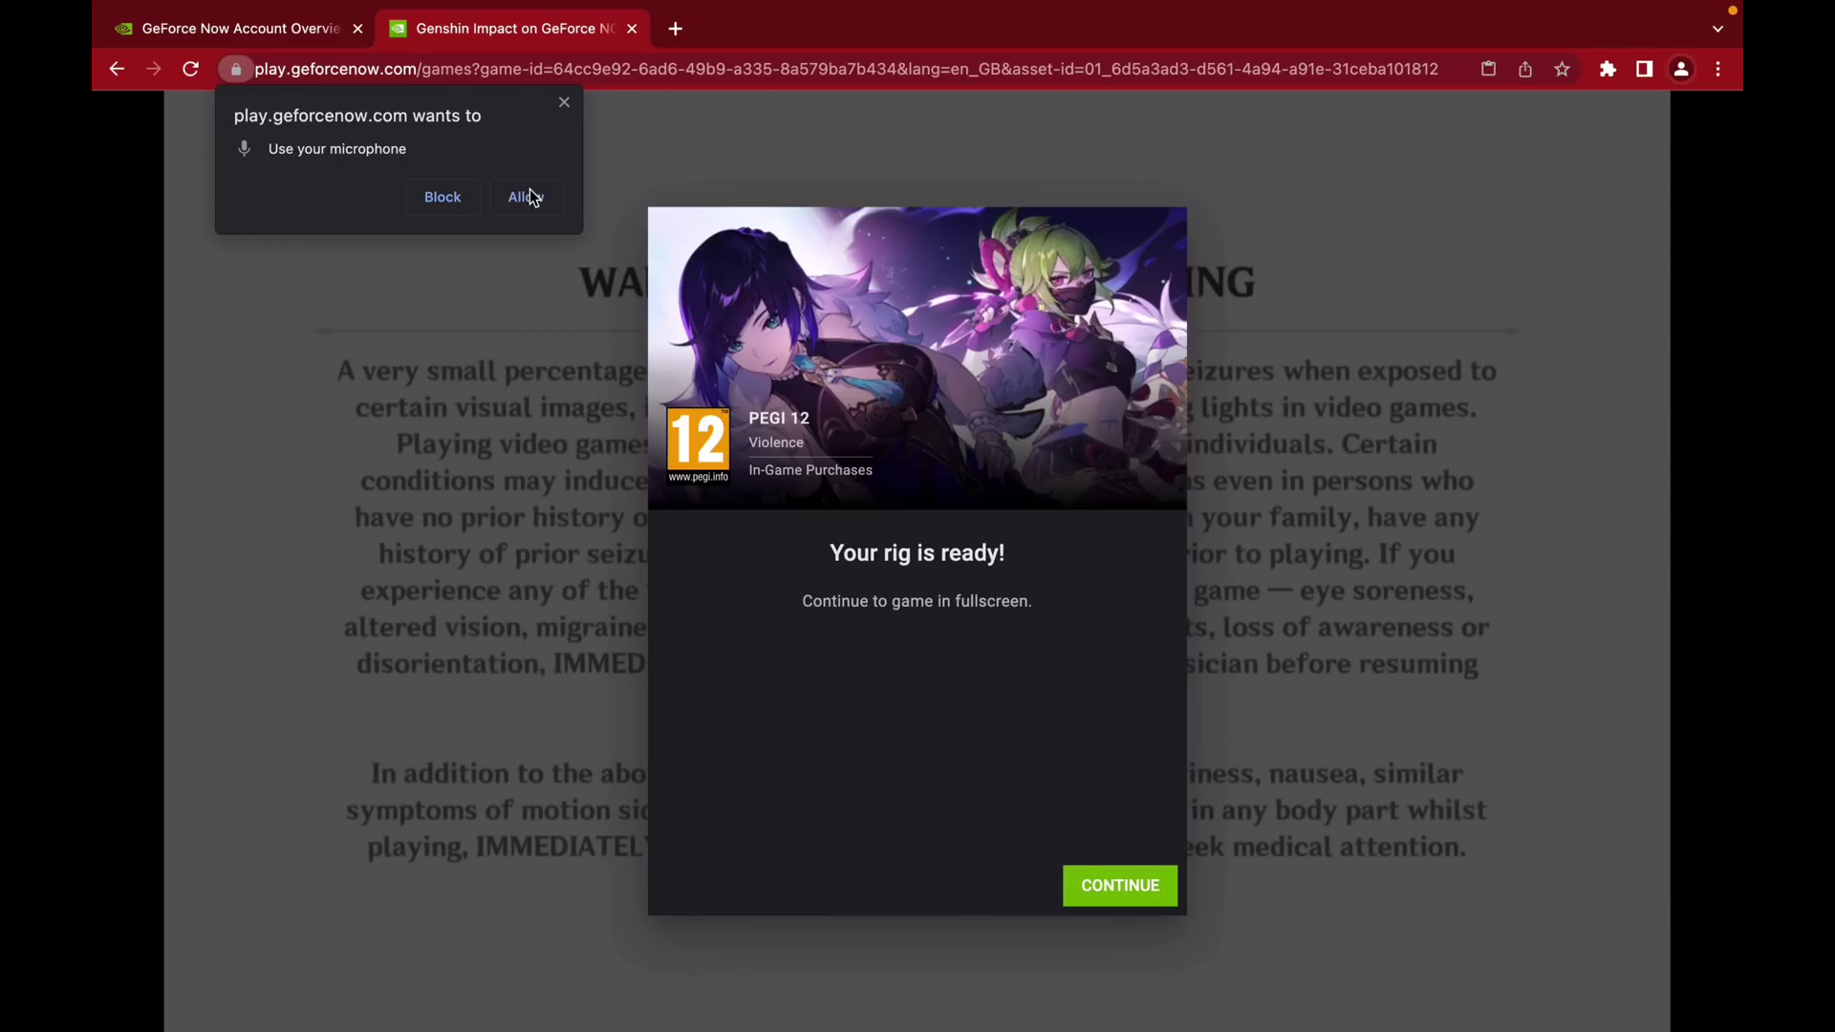
pyautogui.click(529, 195)
pyautogui.click(1121, 901)
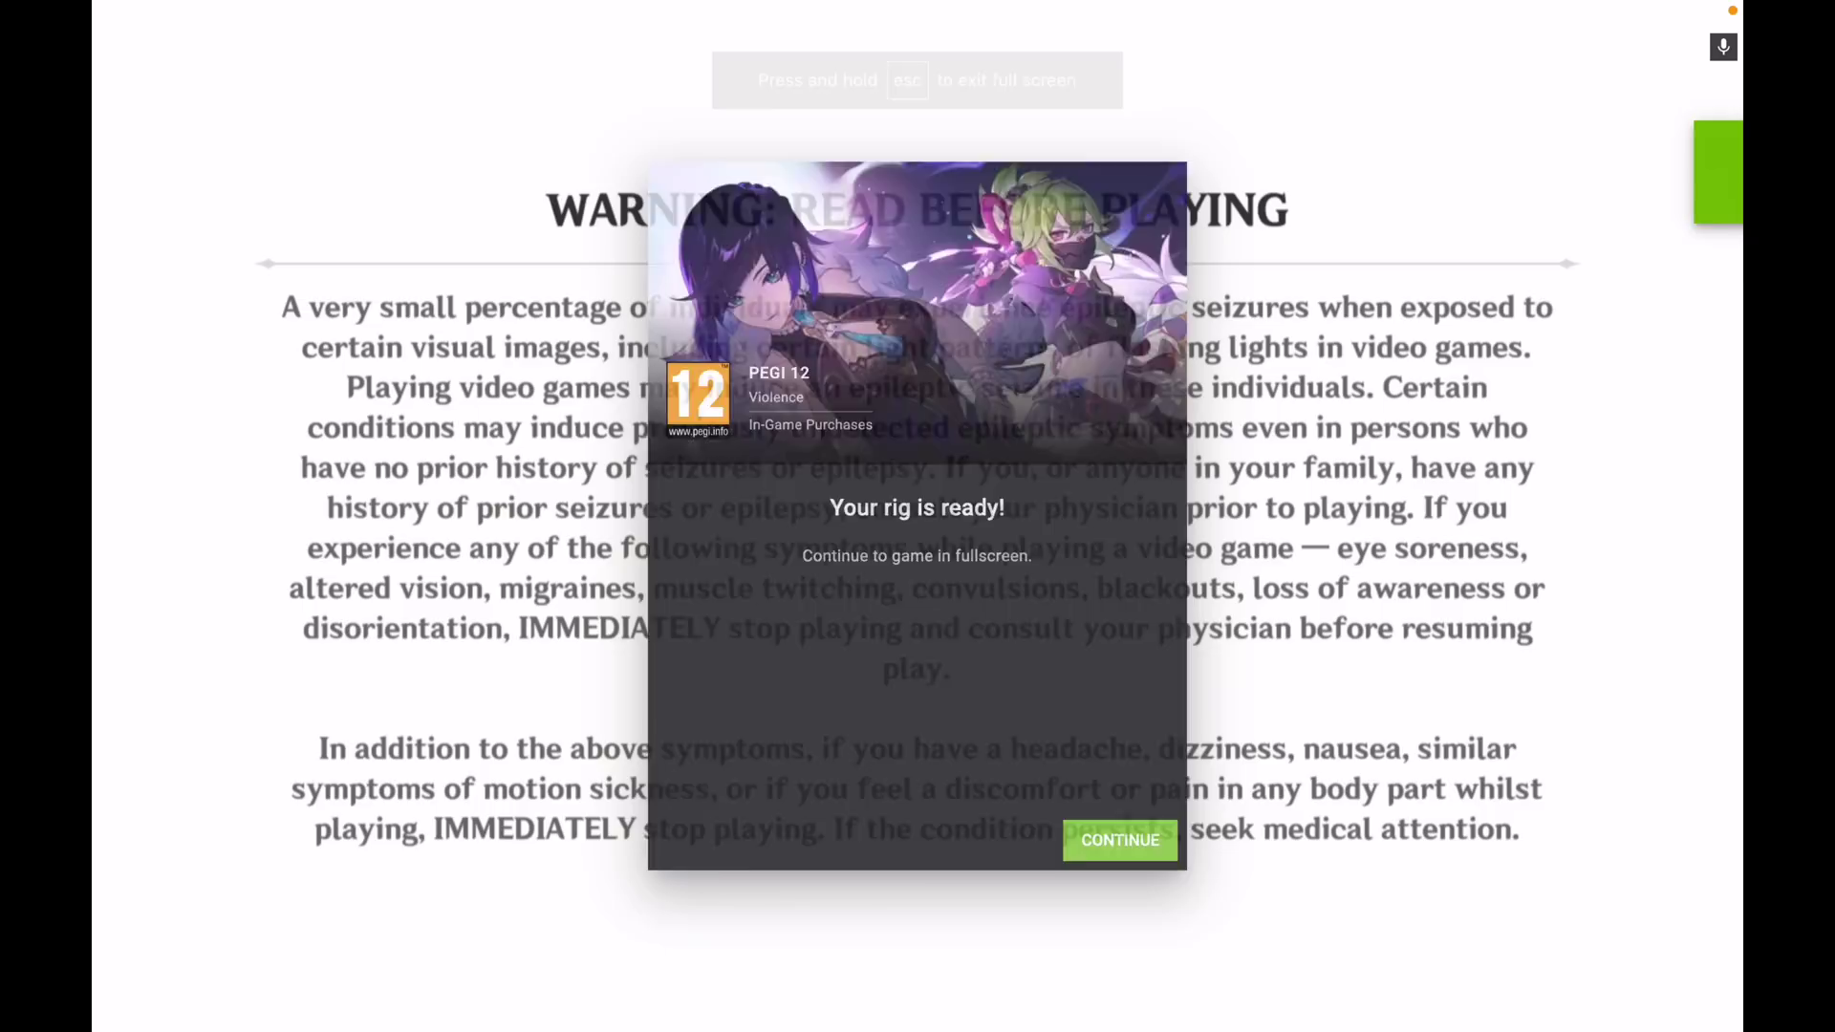